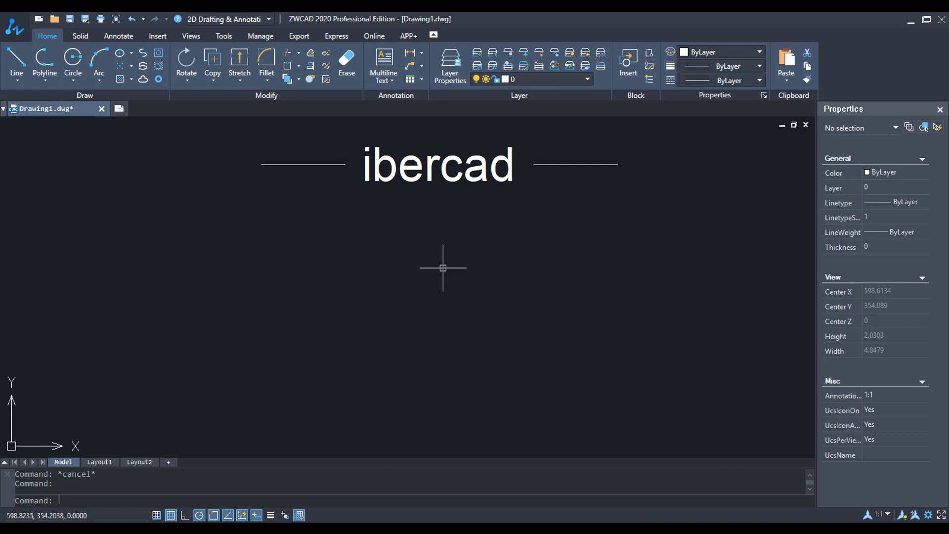
middle_click_drag(441, 271, 391, 333)
left_click(259, 189)
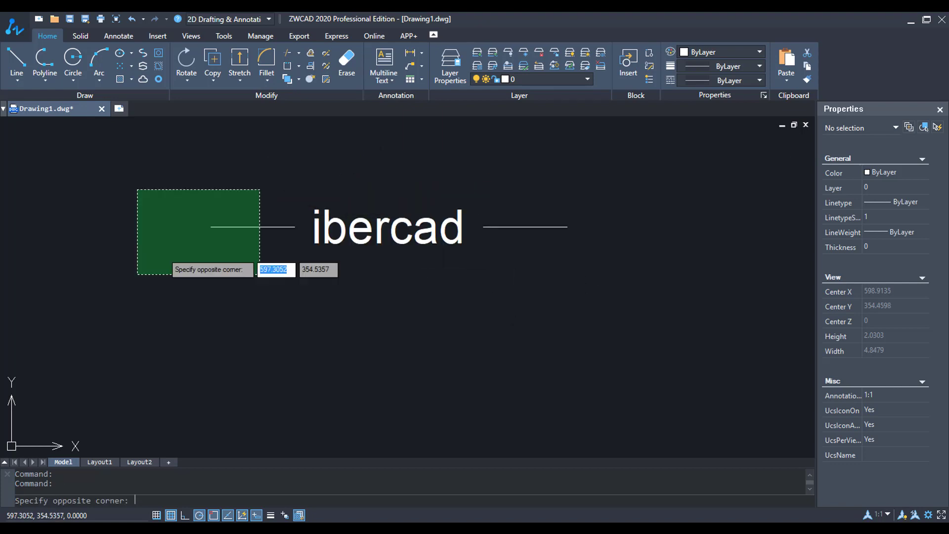
left_click(137, 275)
left_click(524, 227)
left_click(313, 239)
left_click(537, 194)
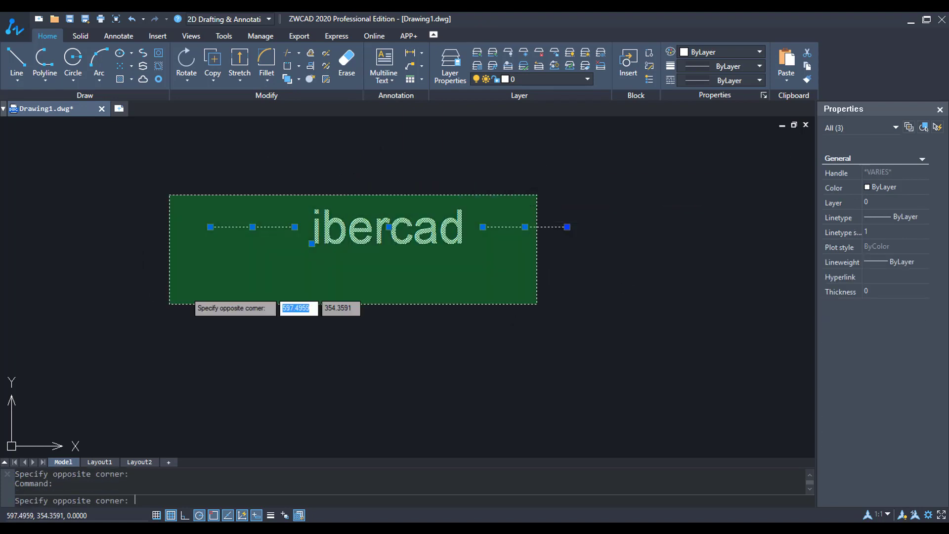
left_click(170, 304)
key("Escape")
left_click(269, 205)
left_click(249, 244)
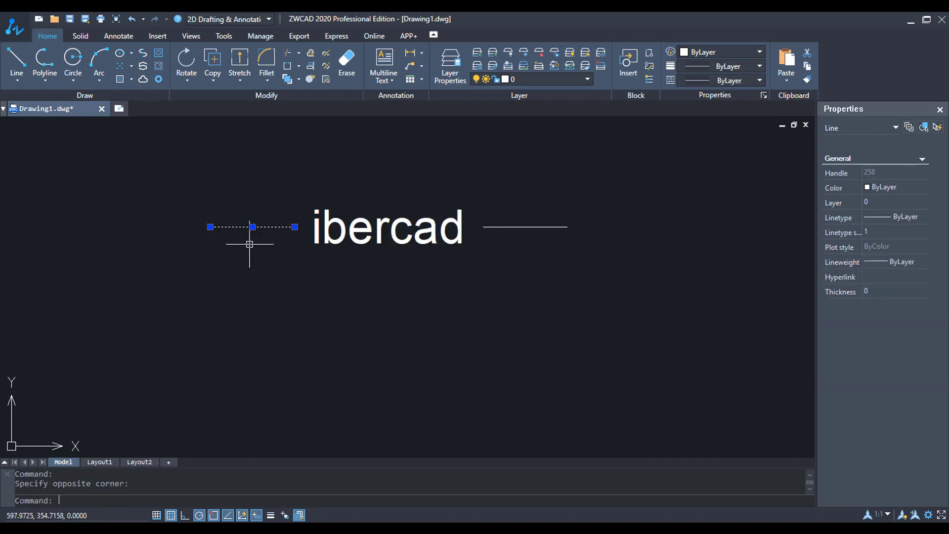
left_click(534, 217)
left_click(509, 265)
key("Escape")
scroll(310, 265, "down", 2)
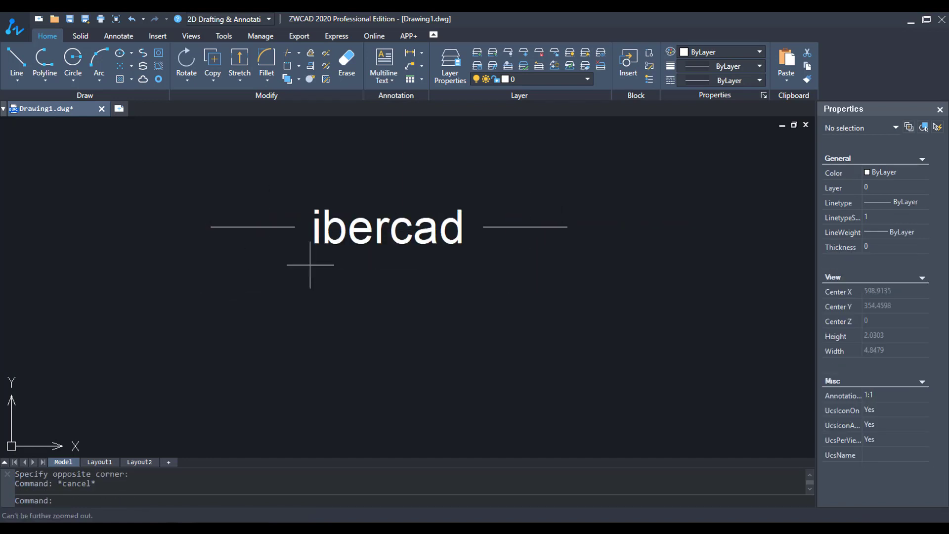
scroll(313, 253, "up", 2)
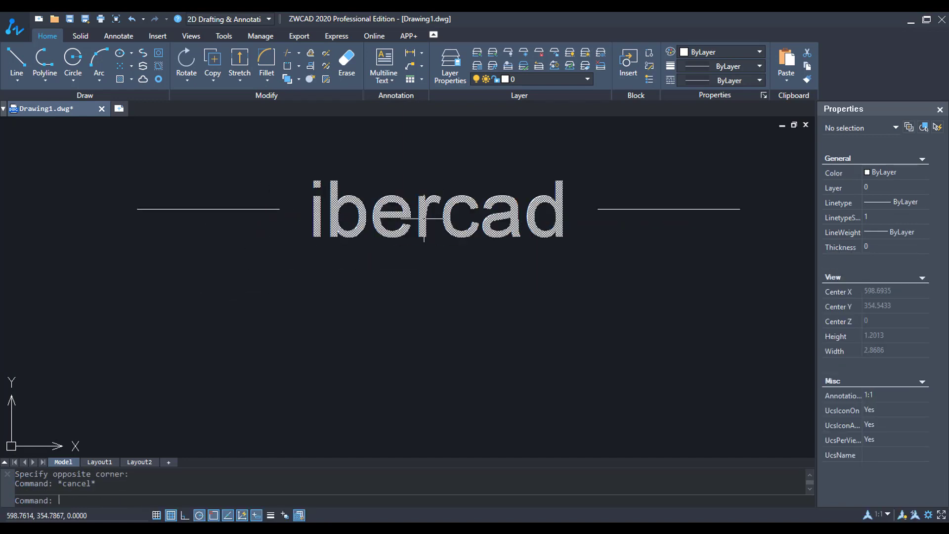
left_click(318, 228)
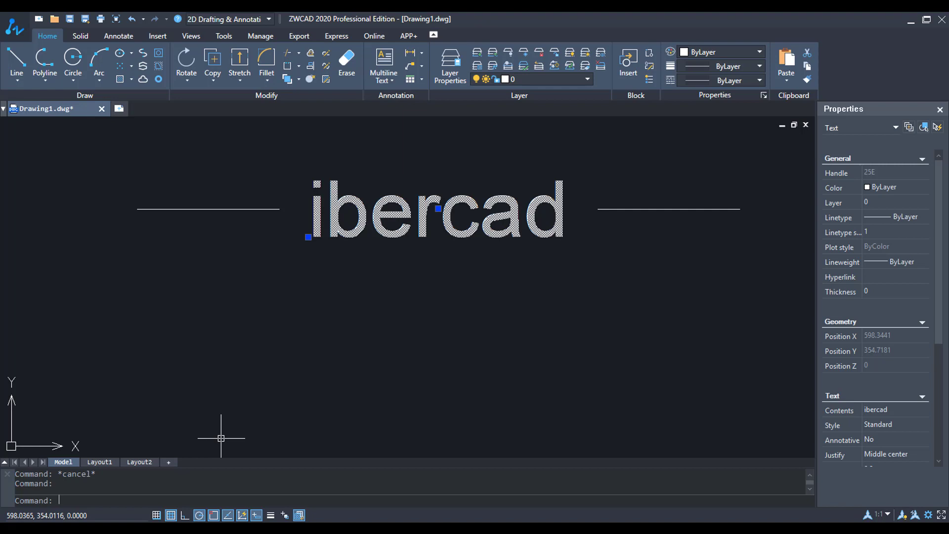
scroll(513, 336, "down", 2)
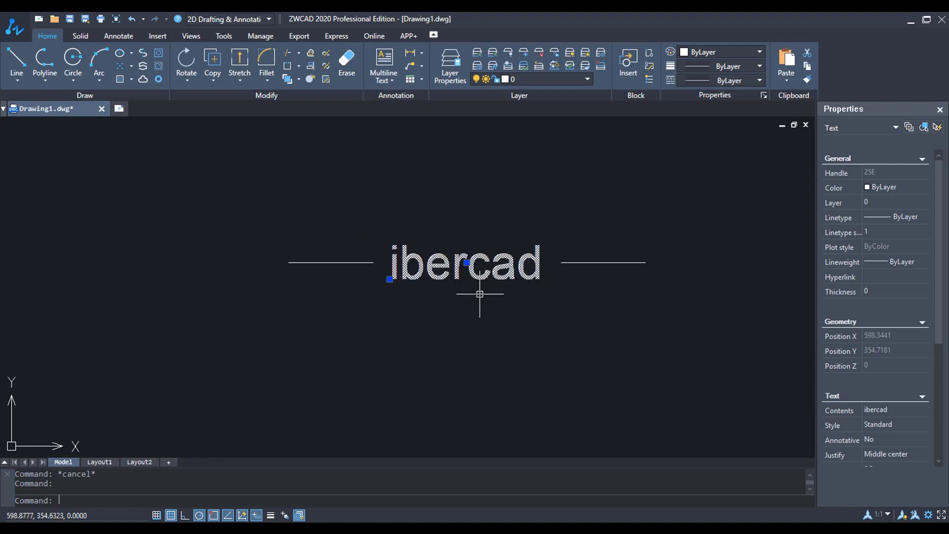
key("Escape")
middle_click_drag(467, 338, 456, 275)
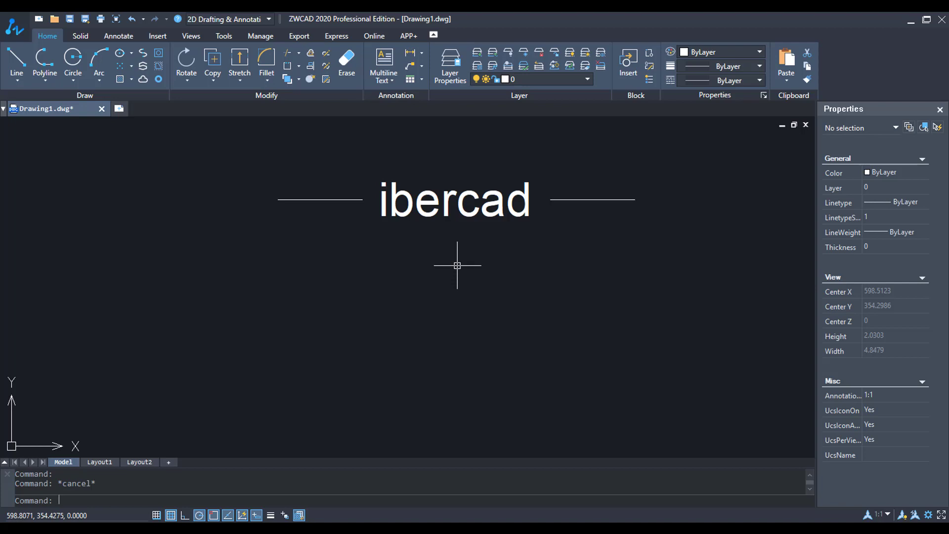
Start MKLTYPE and save the new linetype file as TIPOS DE LINHA.lin
type("MKL")
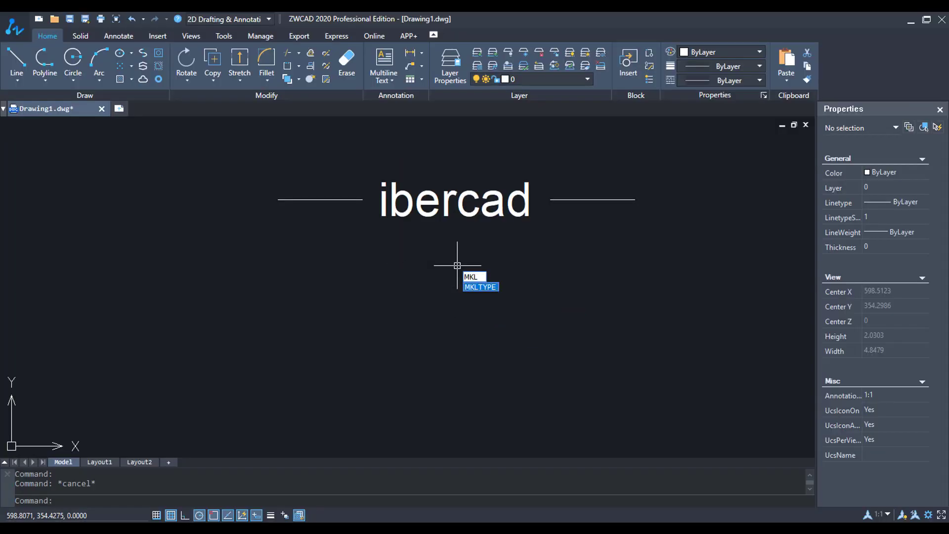
key("Return")
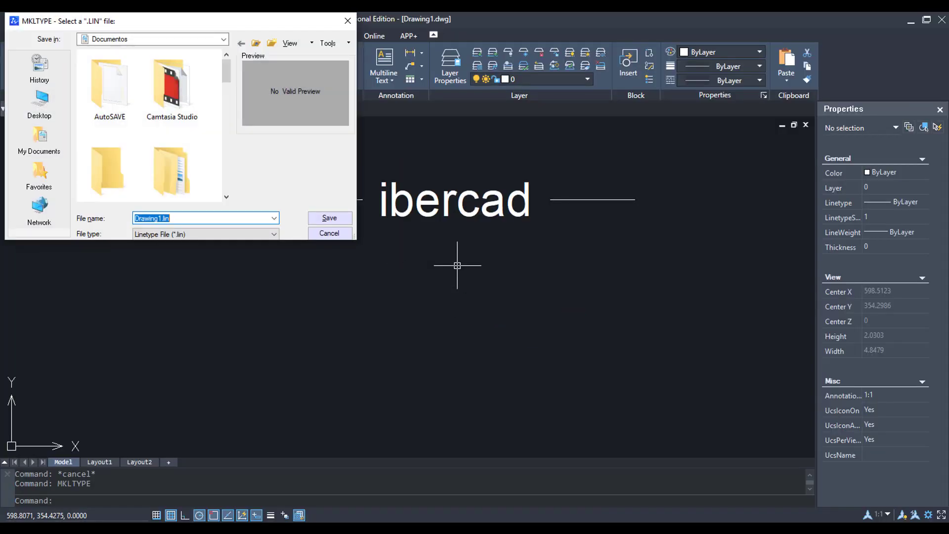
mouse_move(172, 169)
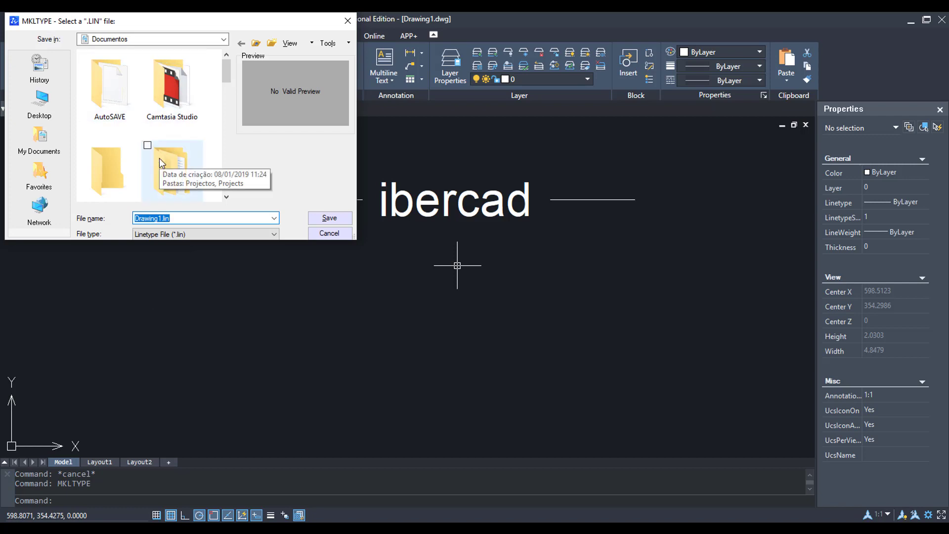
type("TIPOS DE ")
type("LINHA")
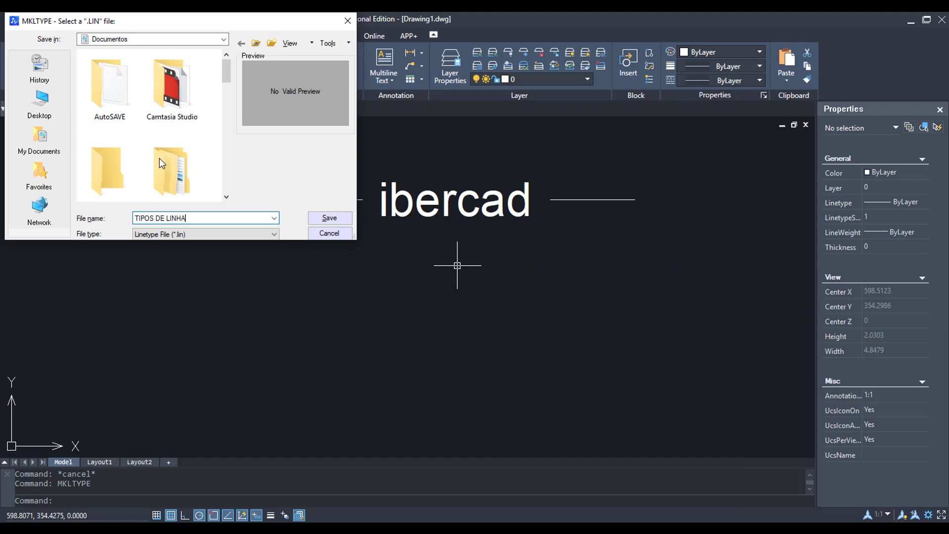
left_click(329, 217)
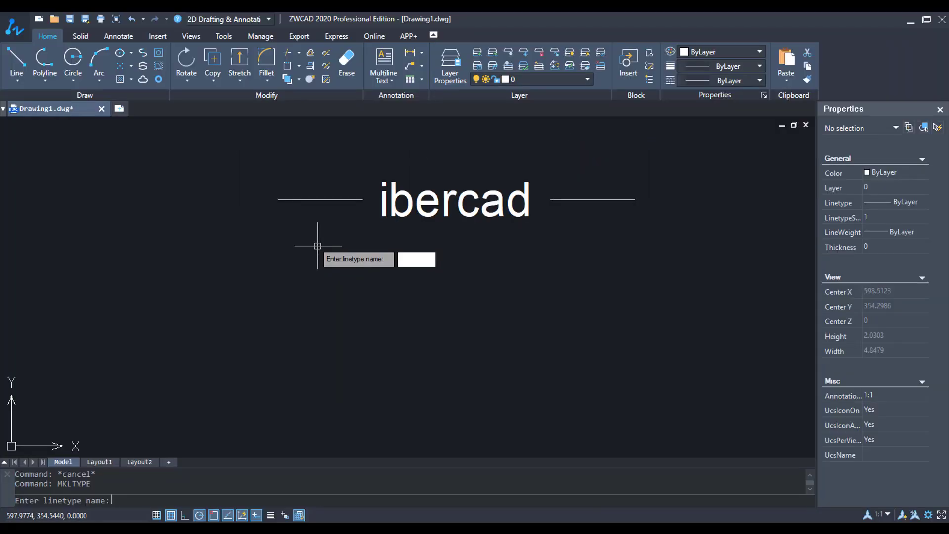
Name the new linetype IBERCAD and leave its description empty
type("IBERCAD")
key("Return")
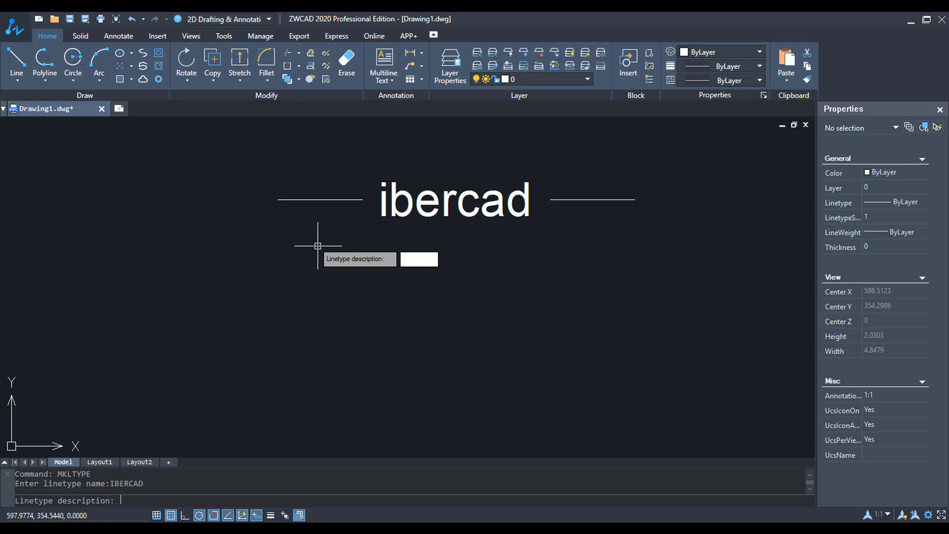
key("Return")
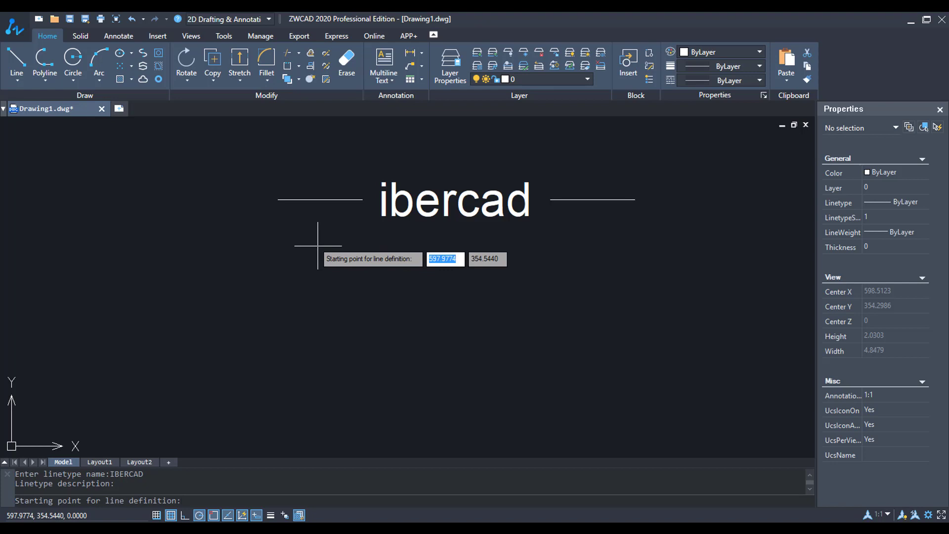
Span the pattern between the outer line ends and select both lines and the ibercad text
left_click(278, 199)
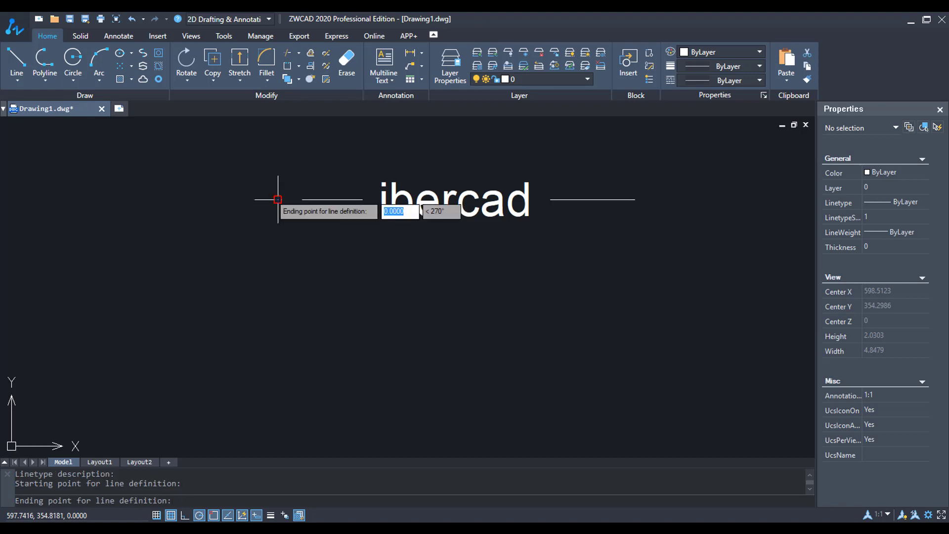
left_click(635, 199)
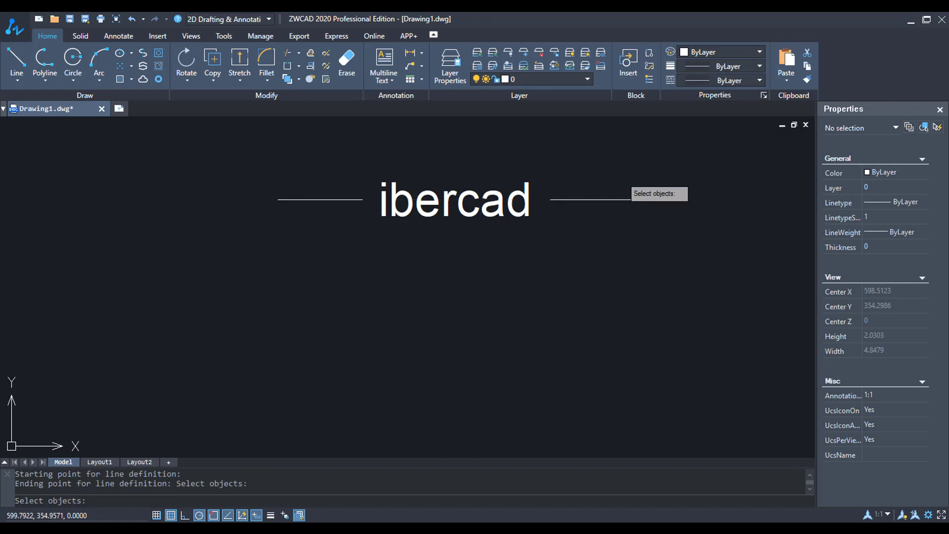
left_click(589, 199)
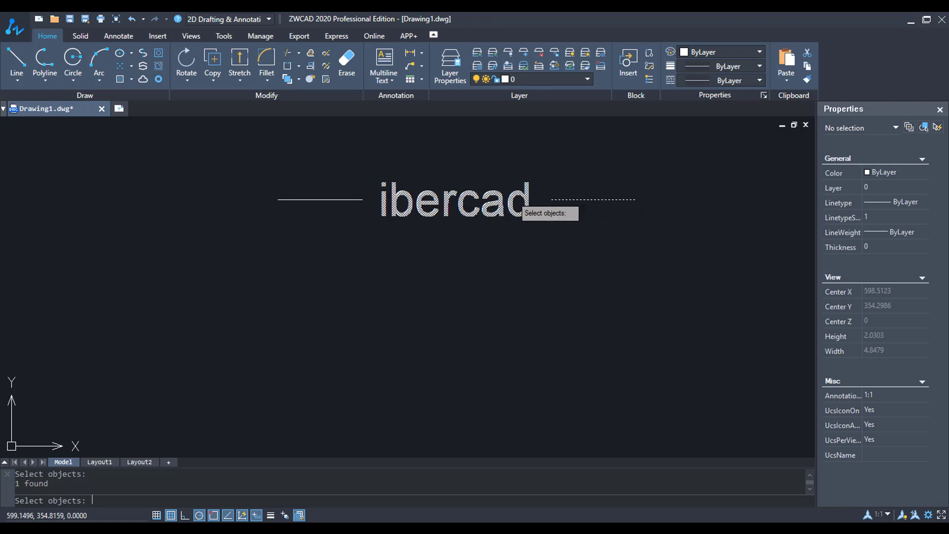
left_click(440, 199)
left_click(339, 200)
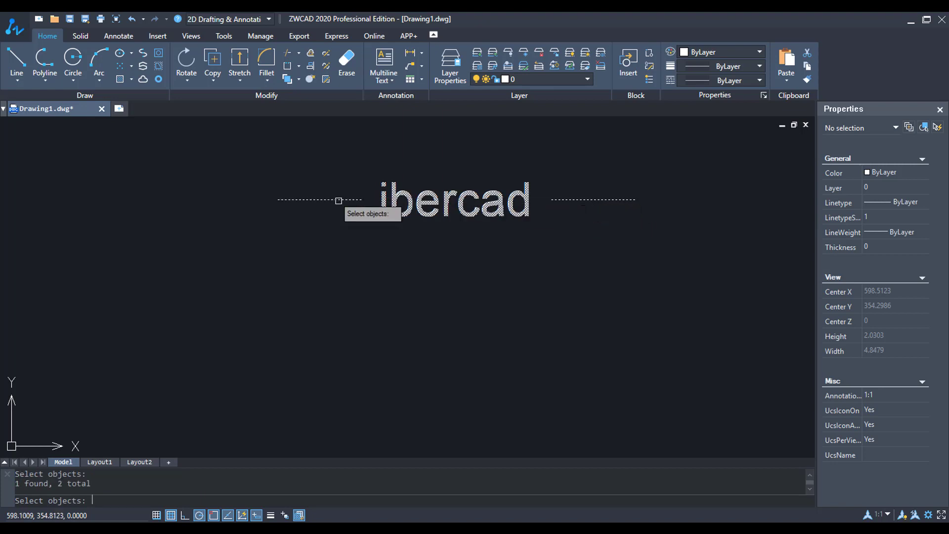
Create the IBERCAD linetype and set IBERCAD as current in the Properties linetype list
key("Return")
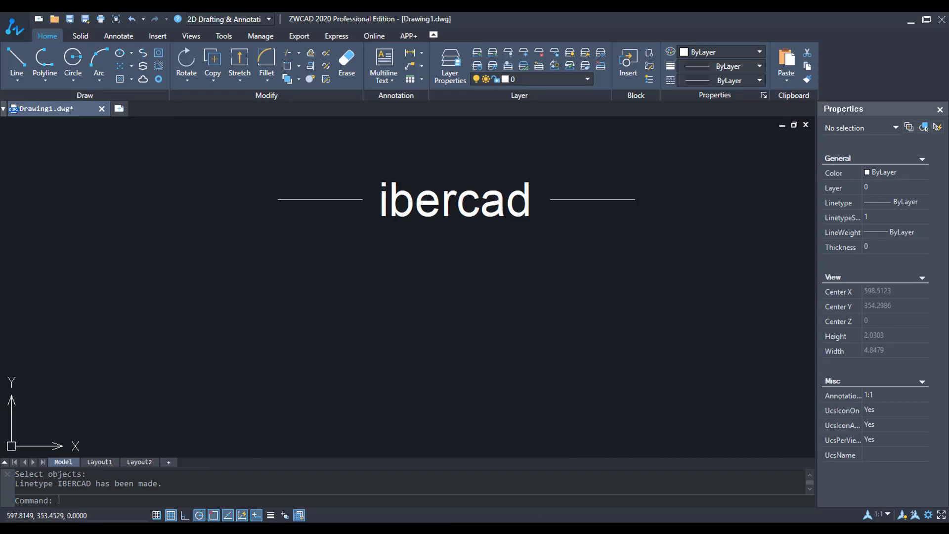
scroll(241, 143, "down", 1)
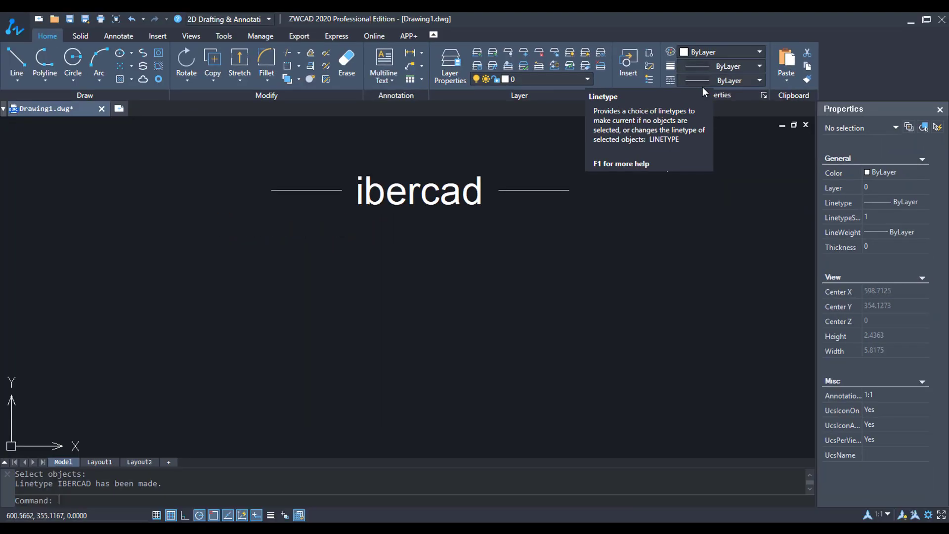
left_click(707, 83)
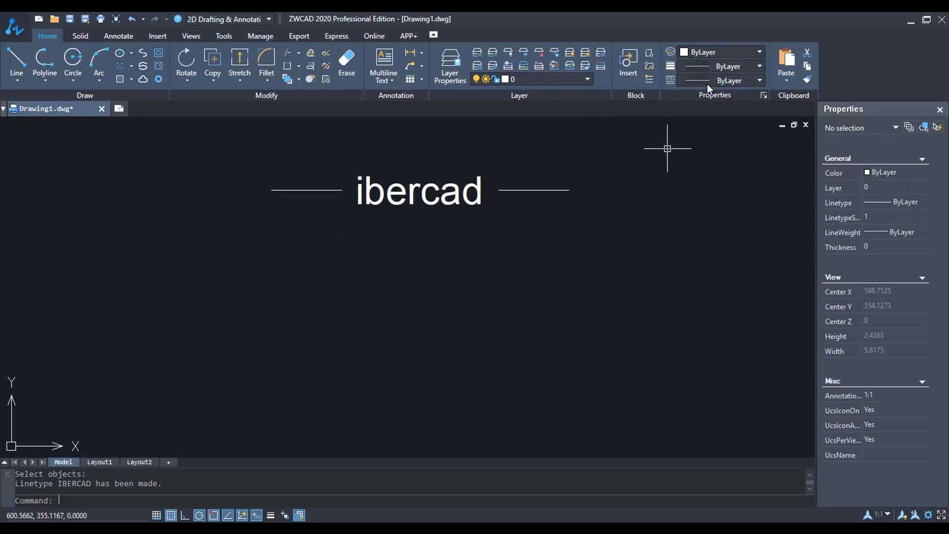
left_click(707, 83)
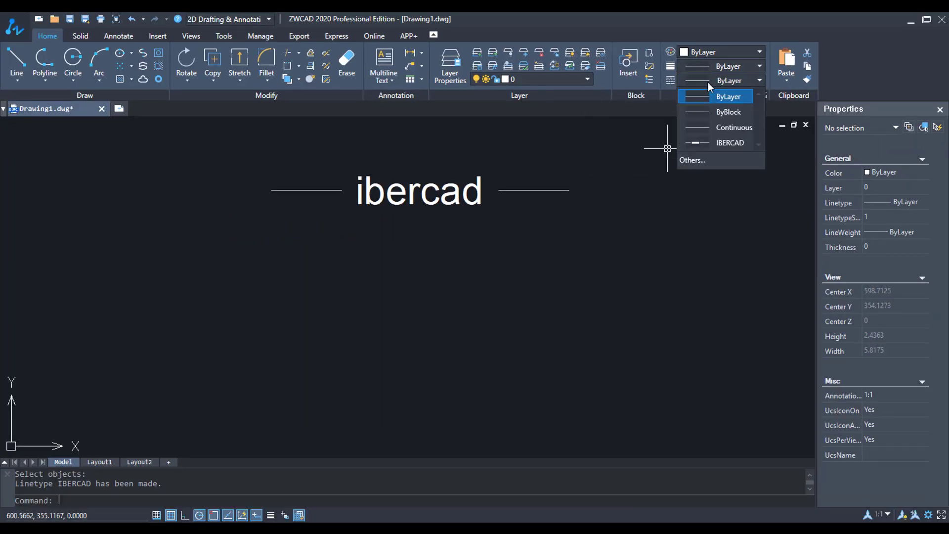
left_click(734, 143)
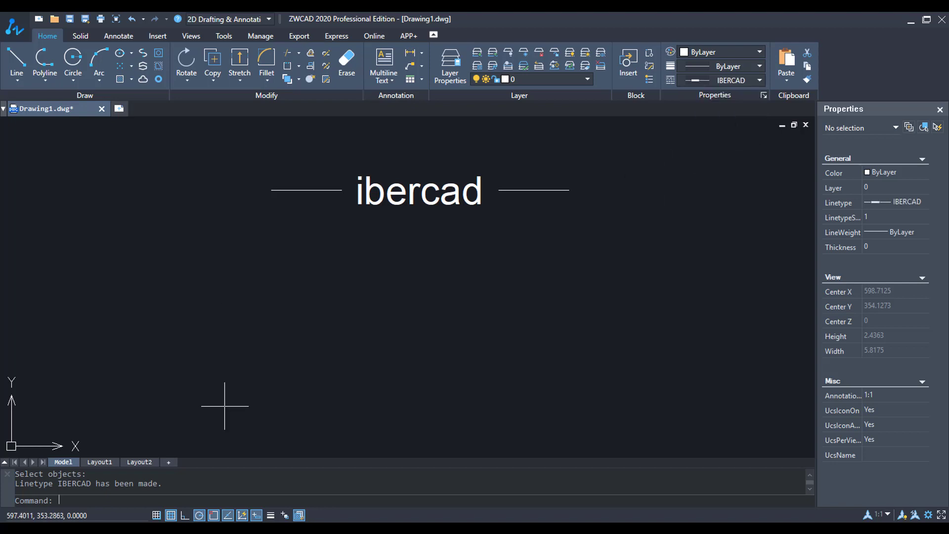
Draw a first IBERCAD zigzag line with one 5-unit segment, then zoom to extents
type("L")
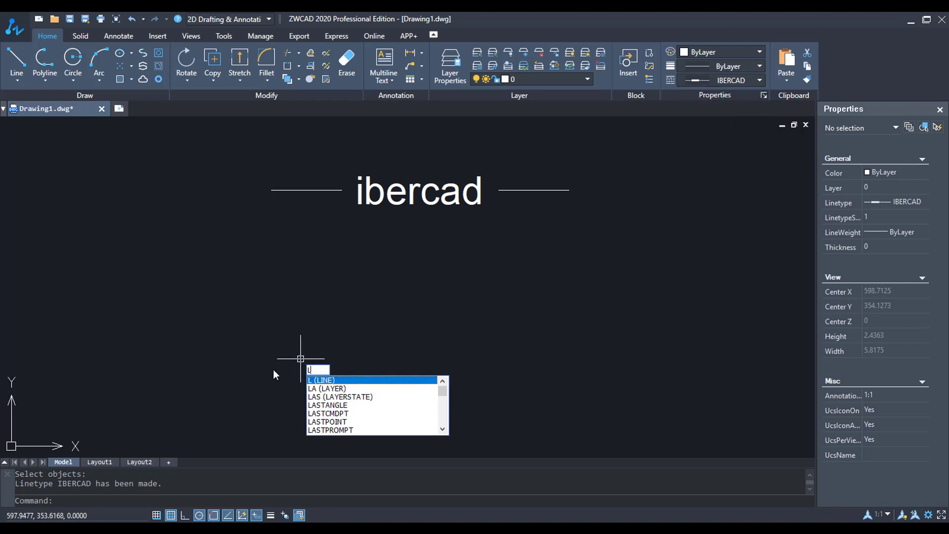
key("Return")
left_click(146, 405)
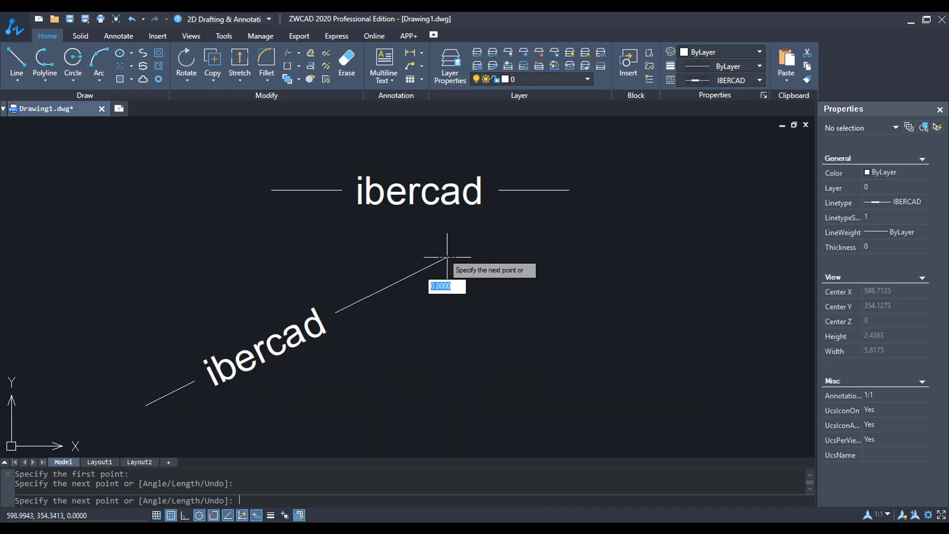
left_click(499, 381)
scroll(514, 326, "down", 1)
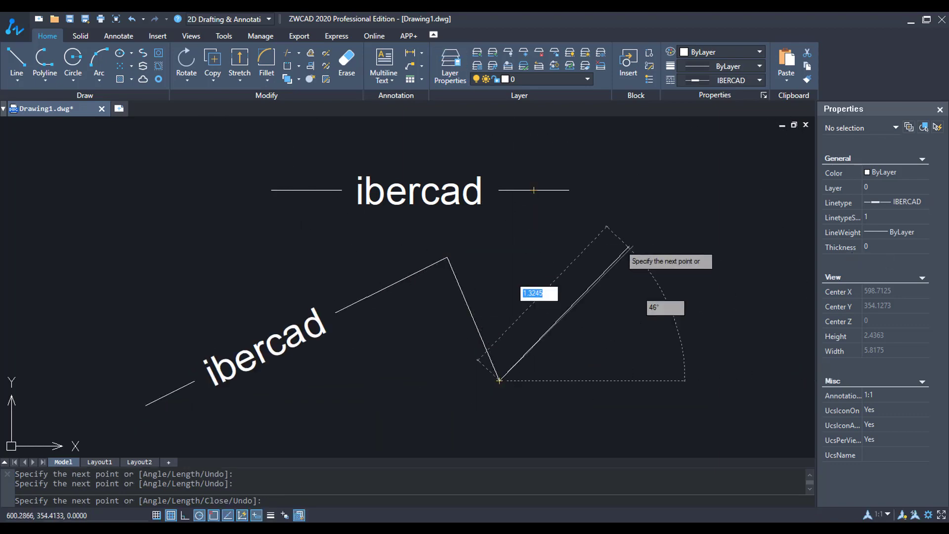
type("5")
key("Return")
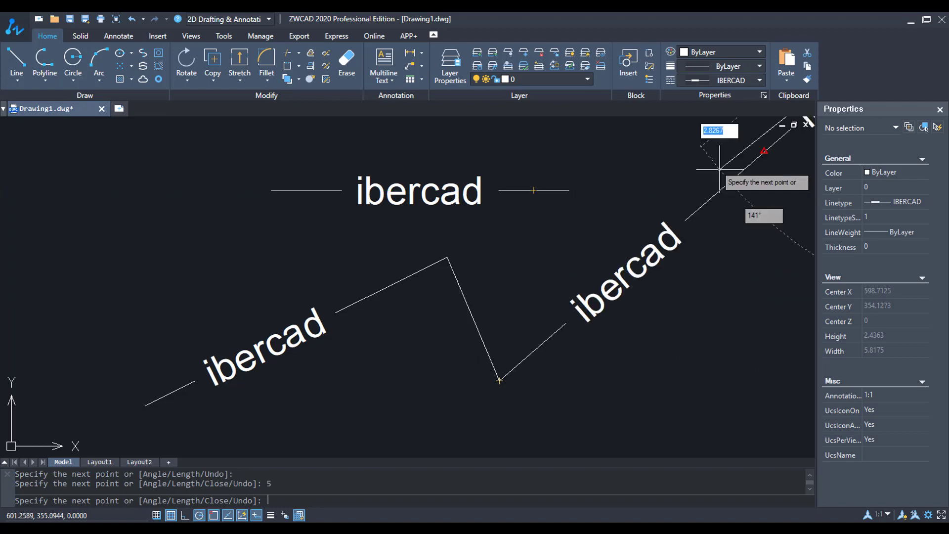
right_click(554, 200)
left_click(527, 217)
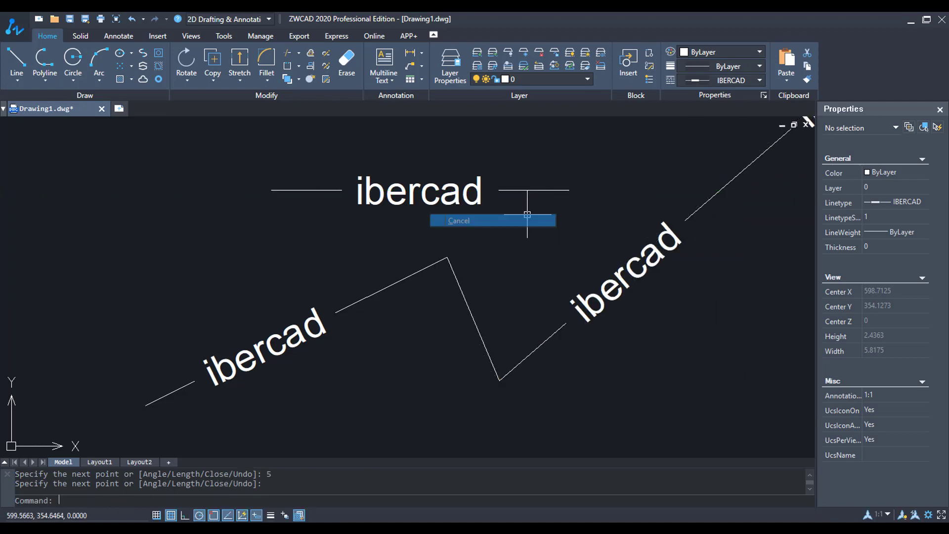
type("z")
key("Return")
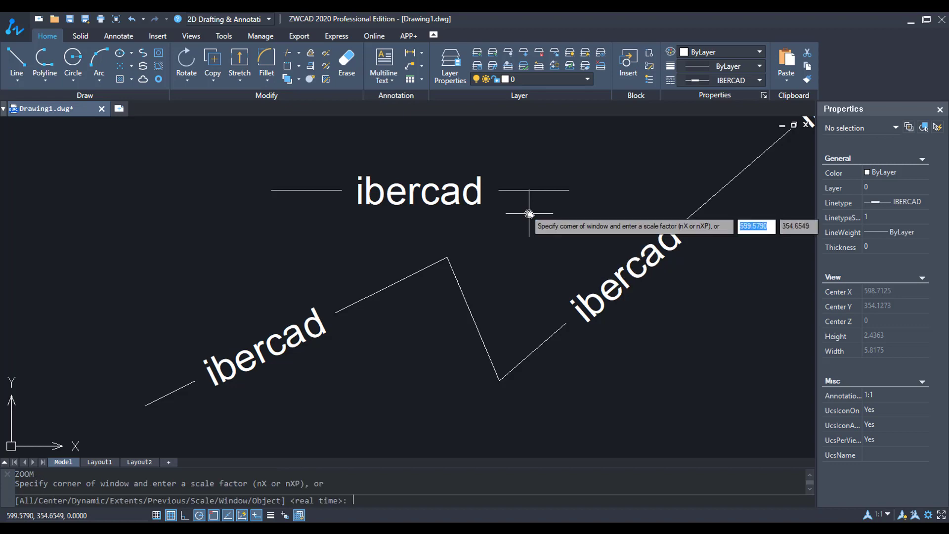
type("E")
key("Return")
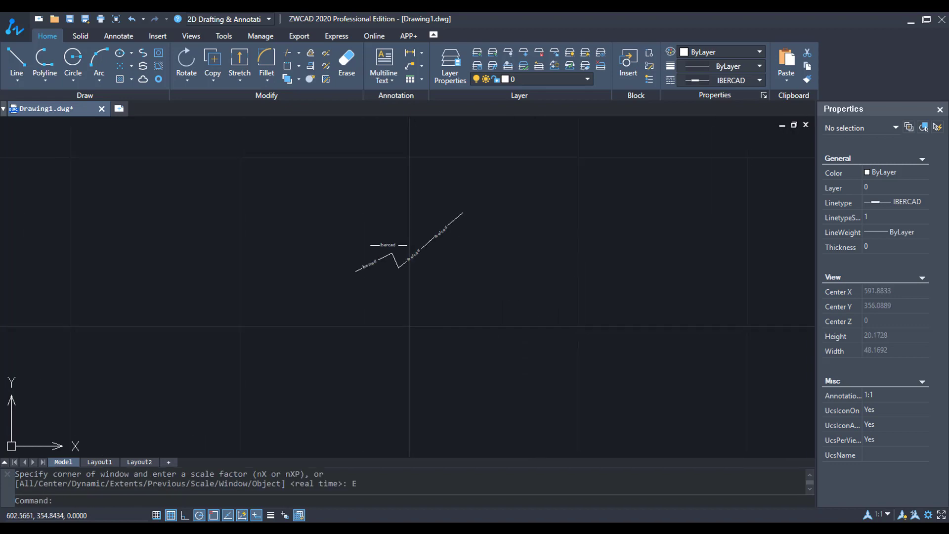
scroll(440, 246, "up", 4)
Draw a second long IBERCAD zigzag line through eleven points
type("l")
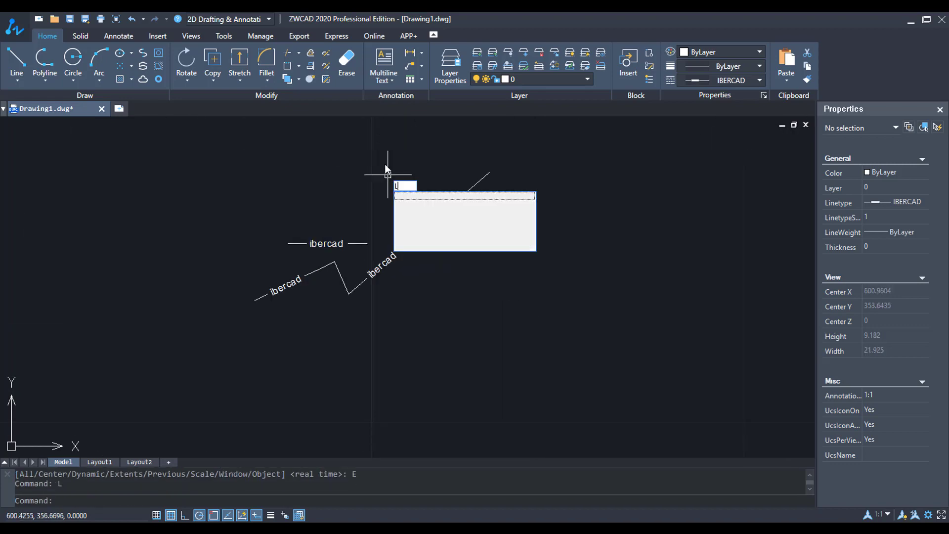
key("Return")
left_click(489, 173)
left_click(468, 306)
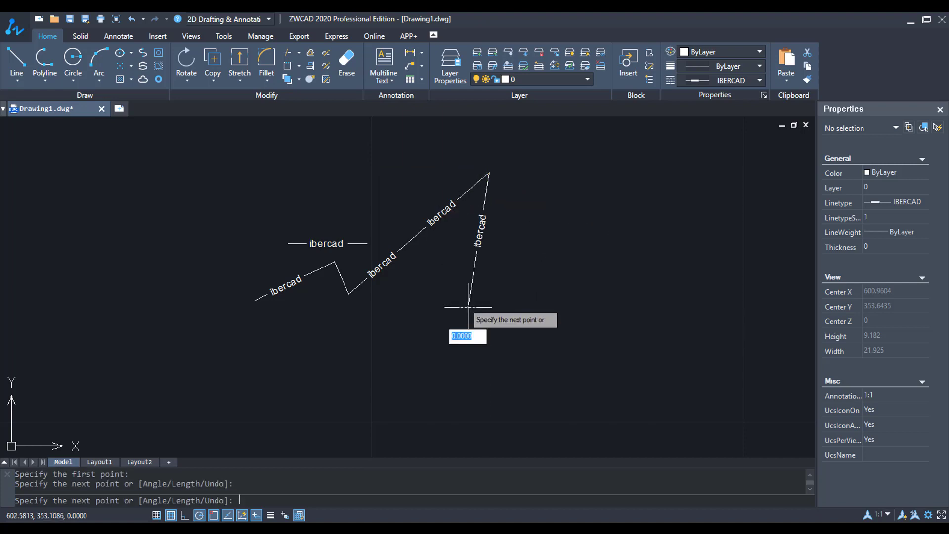
left_click(600, 176)
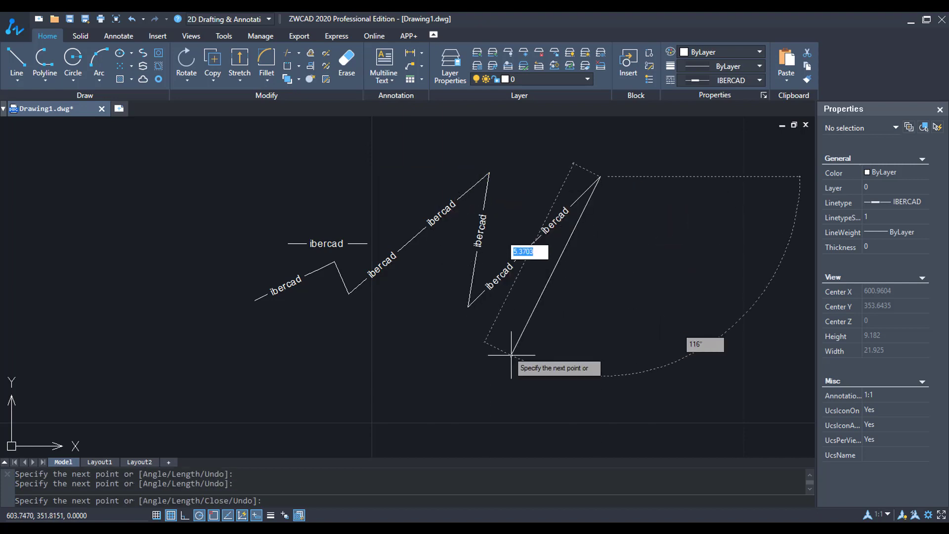
left_click(511, 354)
left_click(683, 391)
left_click(683, 253)
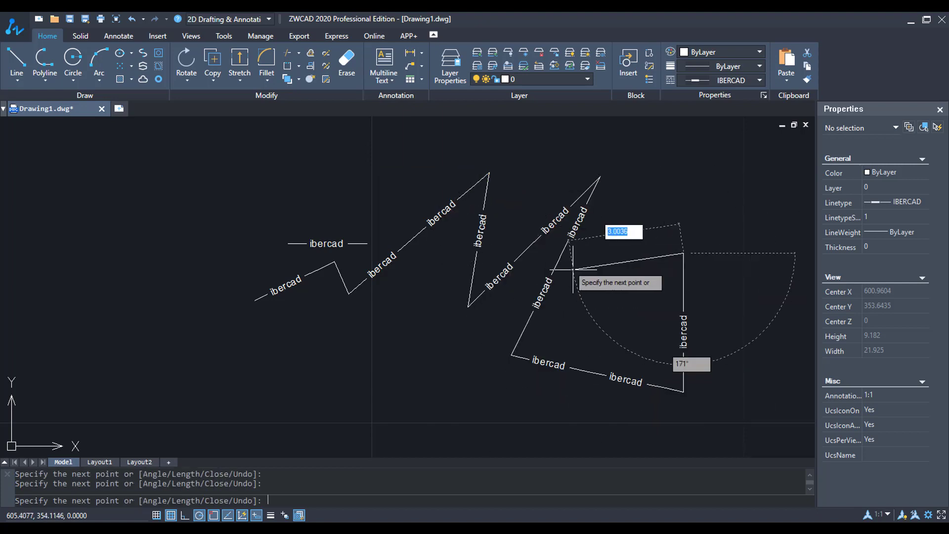
left_click(573, 303)
left_click(598, 373)
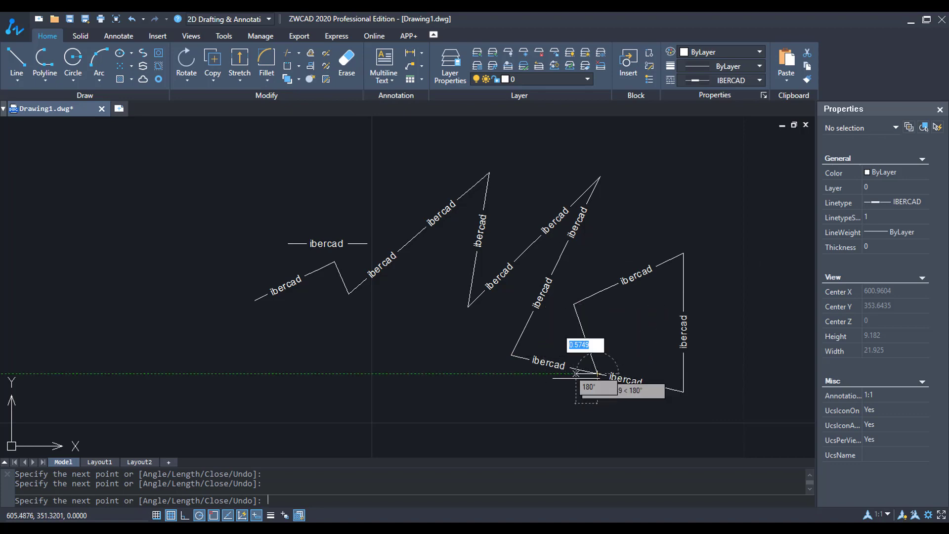
left_click(433, 417)
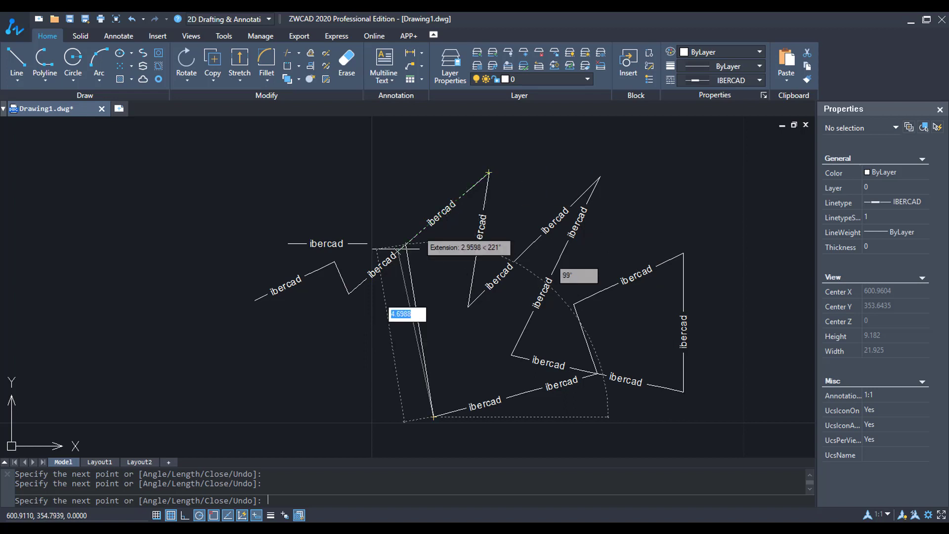
left_click(418, 232)
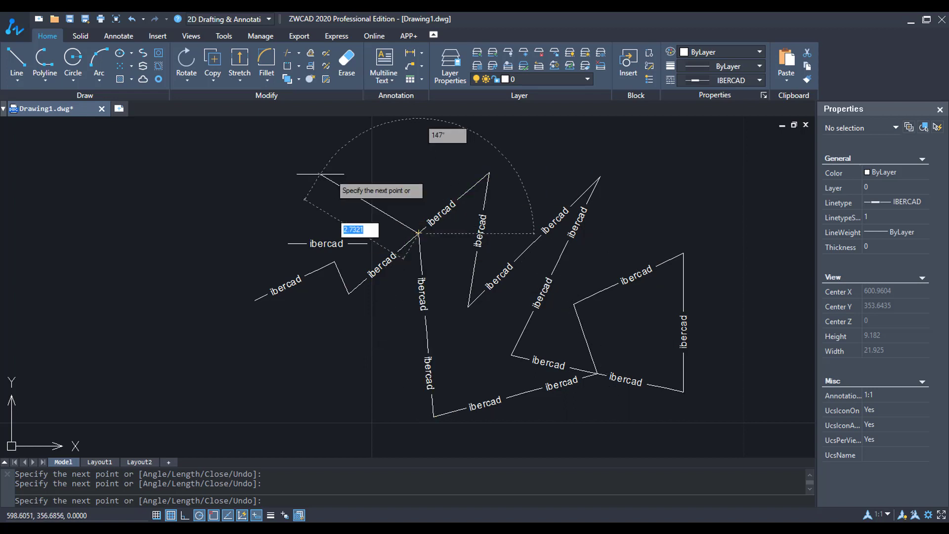
left_click(258, 204)
right_click(258, 155)
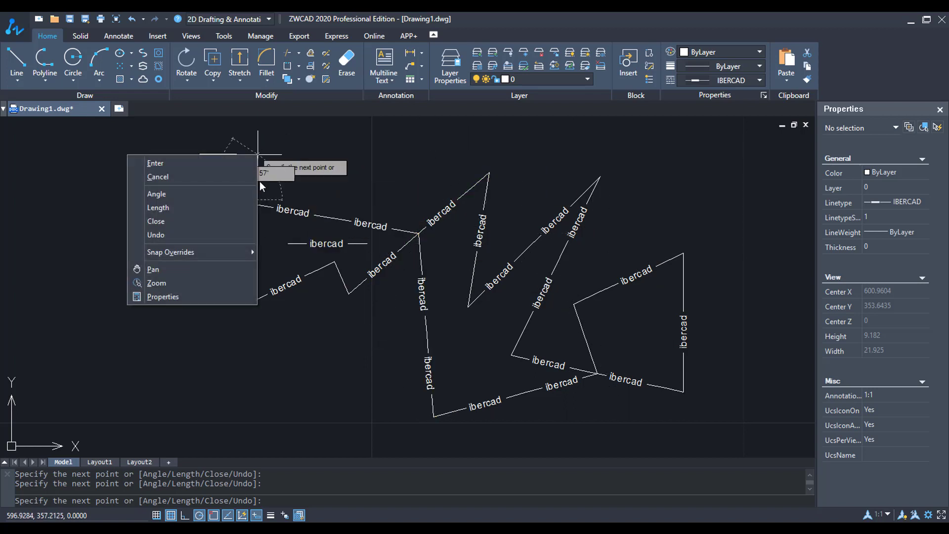
left_click(211, 177)
Draw a short horizontal line 0.25 units long
scroll(227, 380, "up", 2)
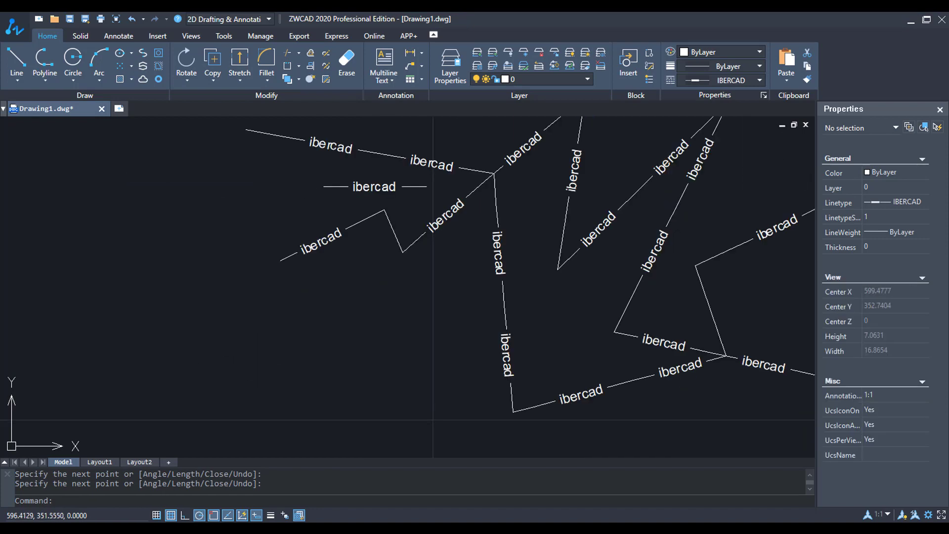
type("L")
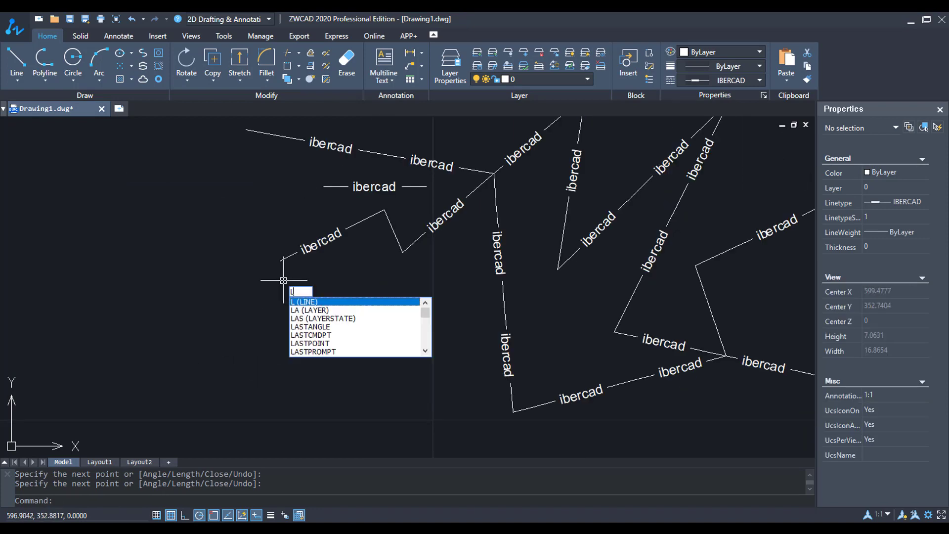
key("Return")
scroll(292, 304, "up", 2)
scroll(292, 303, "up", 3)
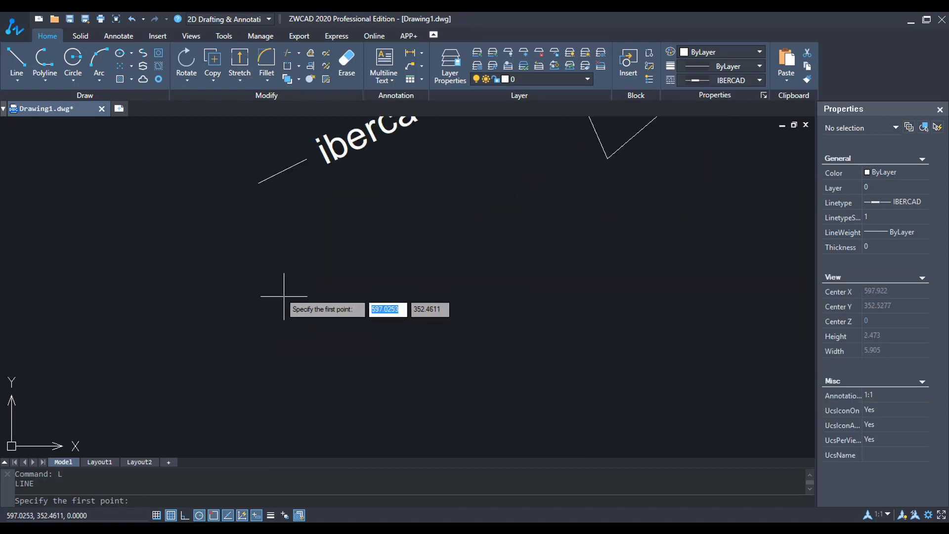
left_click(284, 297)
type("25")
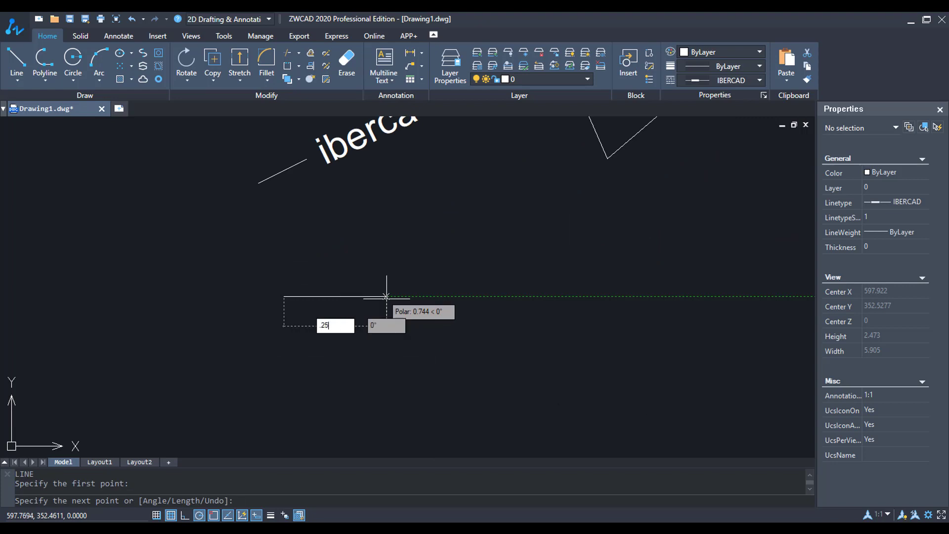
type(".25")
key("Return")
key("Return")
scroll(386, 297, "up", 2)
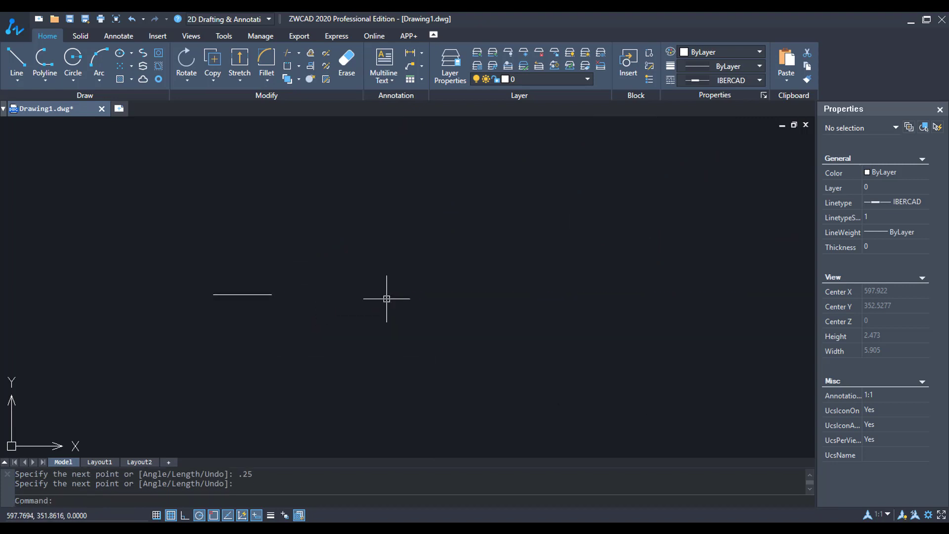
Add middle-centre text GÁS right of the line, height 0.2, rotation 0°
type("DT")
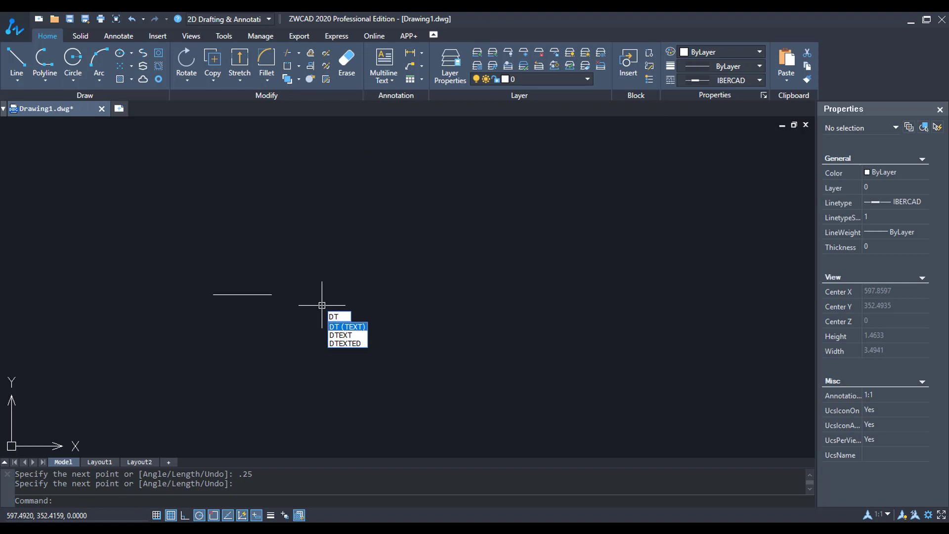
key("Return")
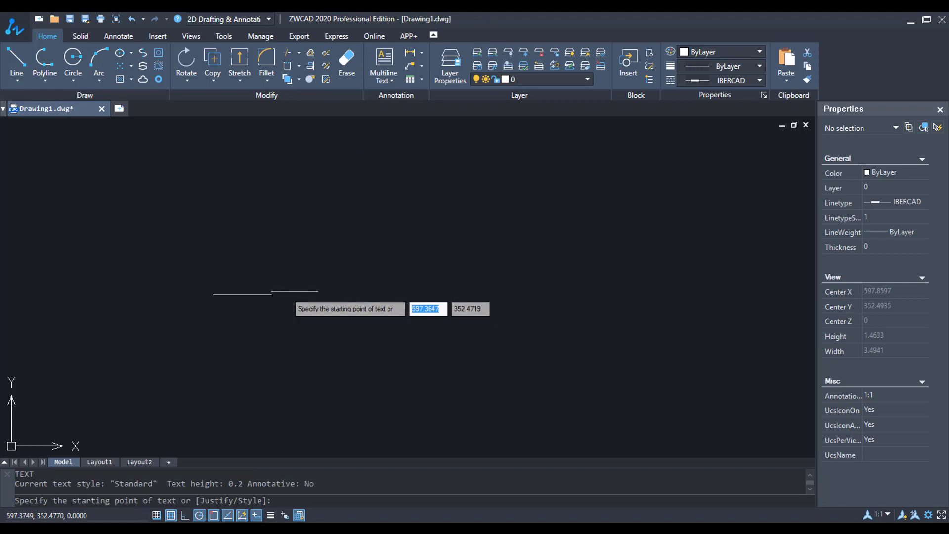
right_click(288, 303)
left_click(271, 301)
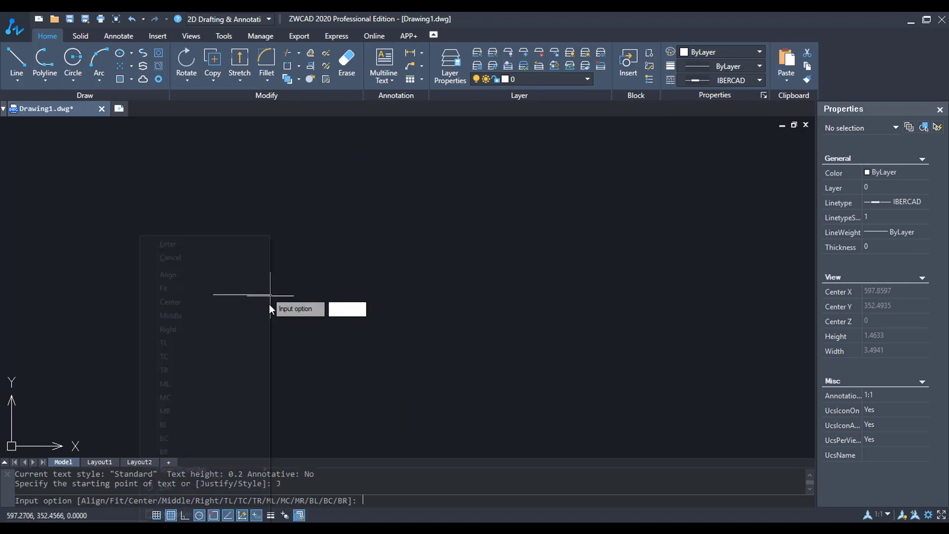
left_click(189, 397)
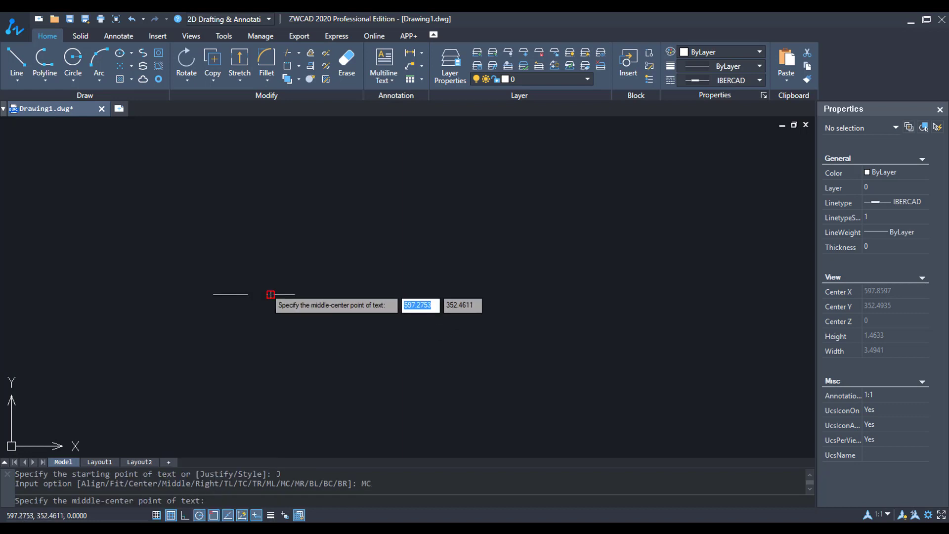
left_click(338, 294)
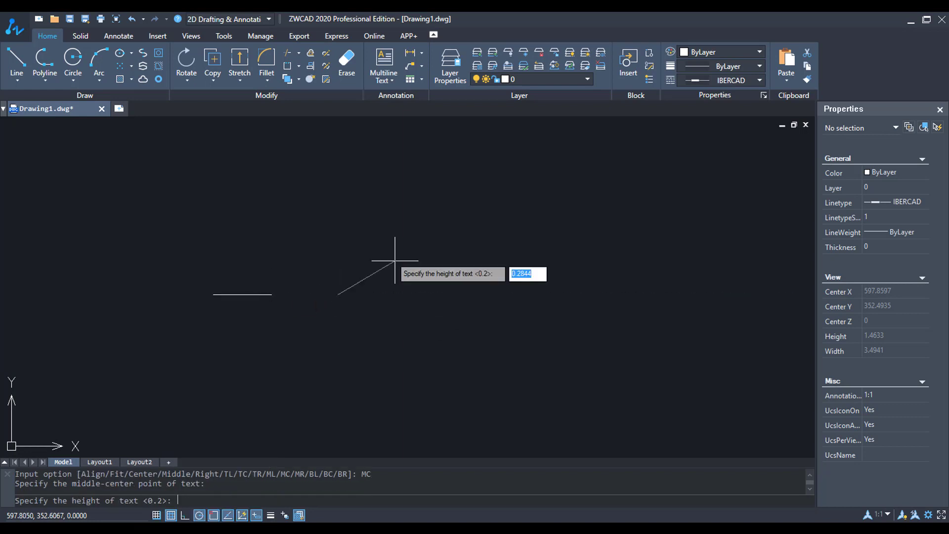
key("Return")
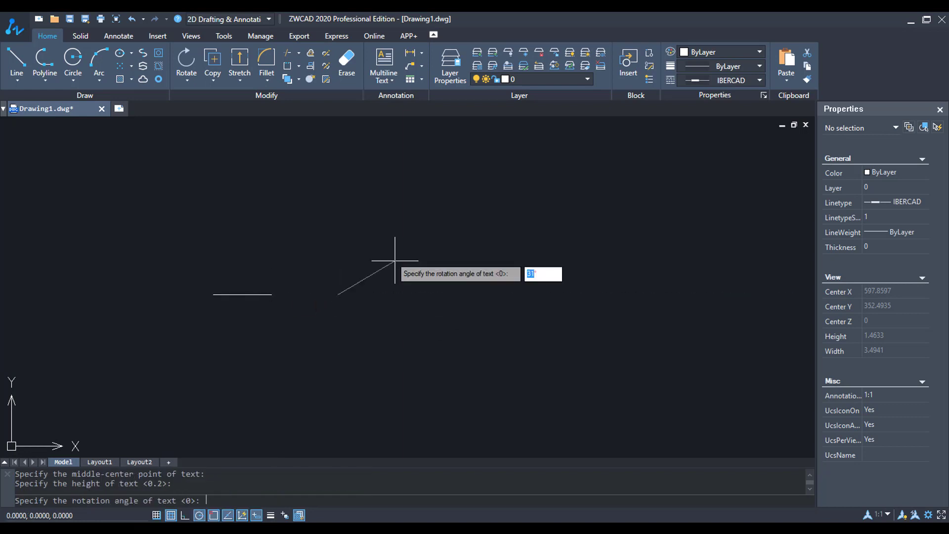
key("Return")
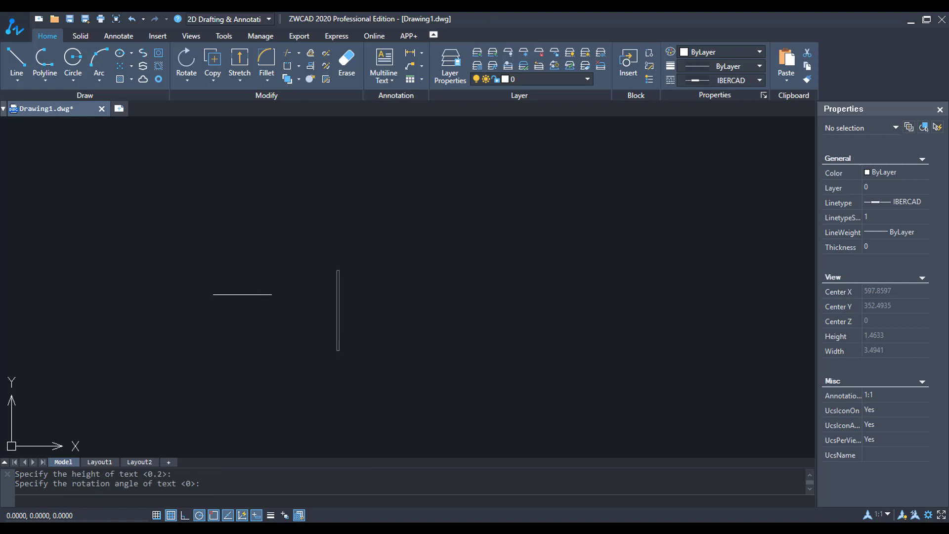
type("GÁS")
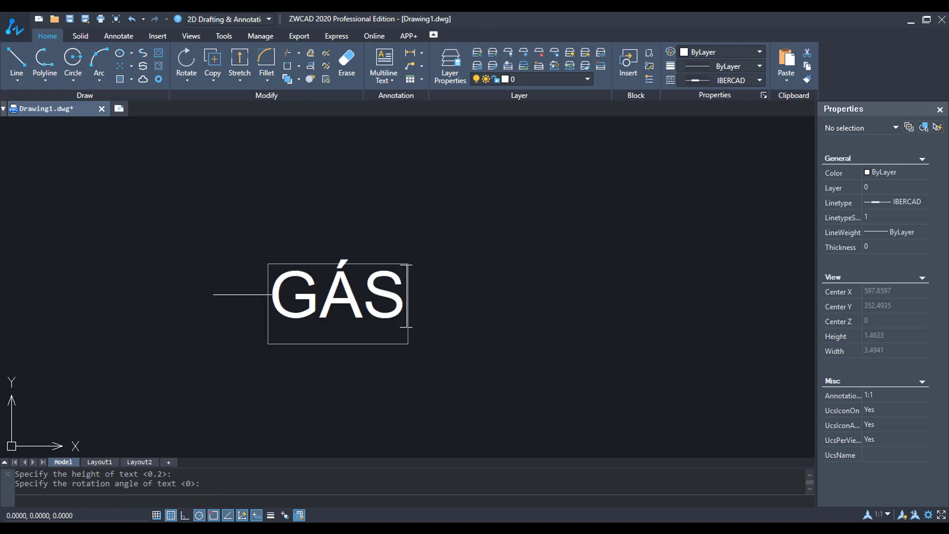
key("Return")
Move the GÁS text further to the right
type("m")
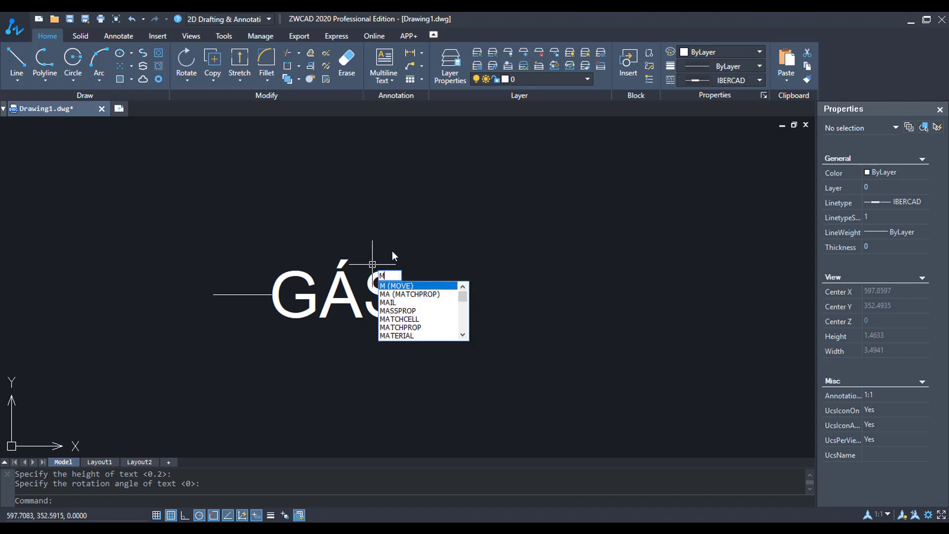
key("Return")
left_click(423, 220)
left_click(302, 332)
key("Return")
left_click(307, 350)
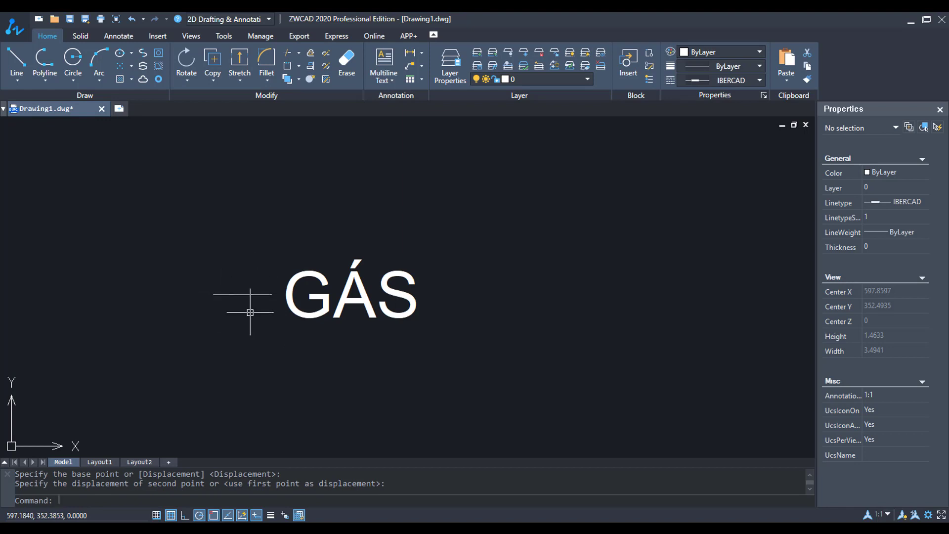
Mirror the left short line about the text's insertion point, keeping the original
left_click(247, 294)
key("Return")
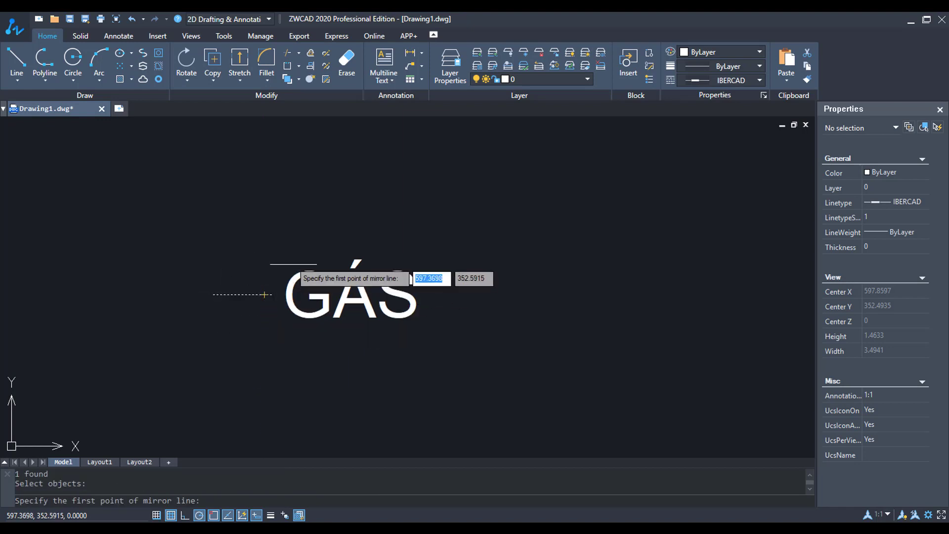
right_click(293, 252, "shift")
left_click(227, 469)
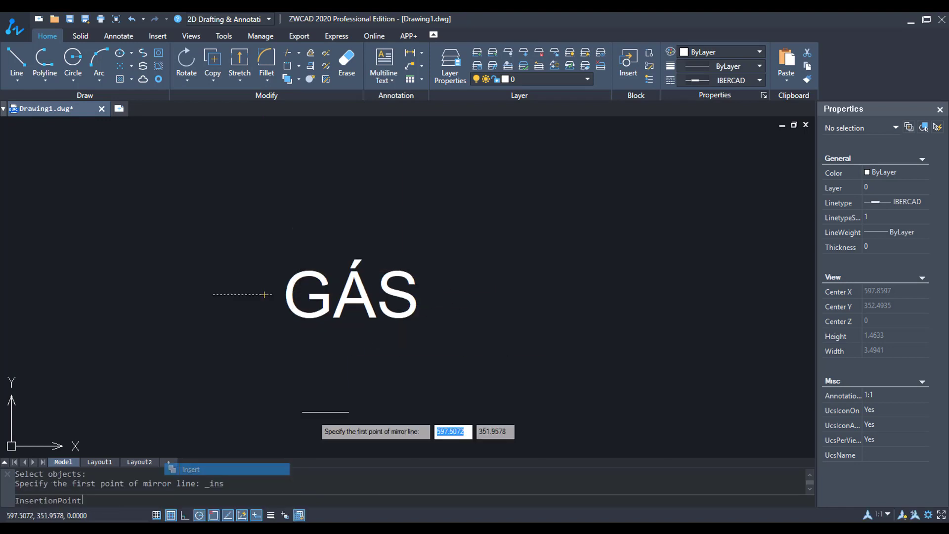
left_click(356, 294)
left_click(355, 346)
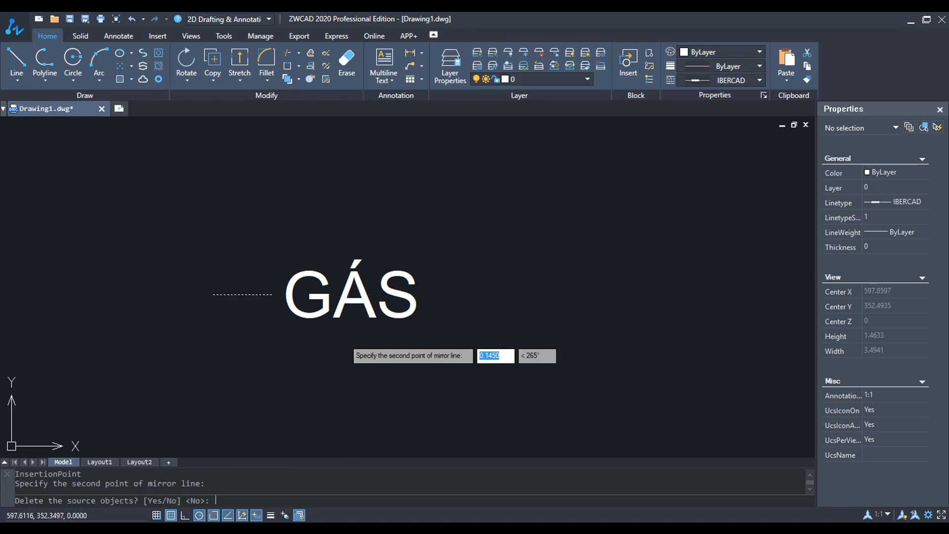
right_click(351, 224)
left_click(301, 236)
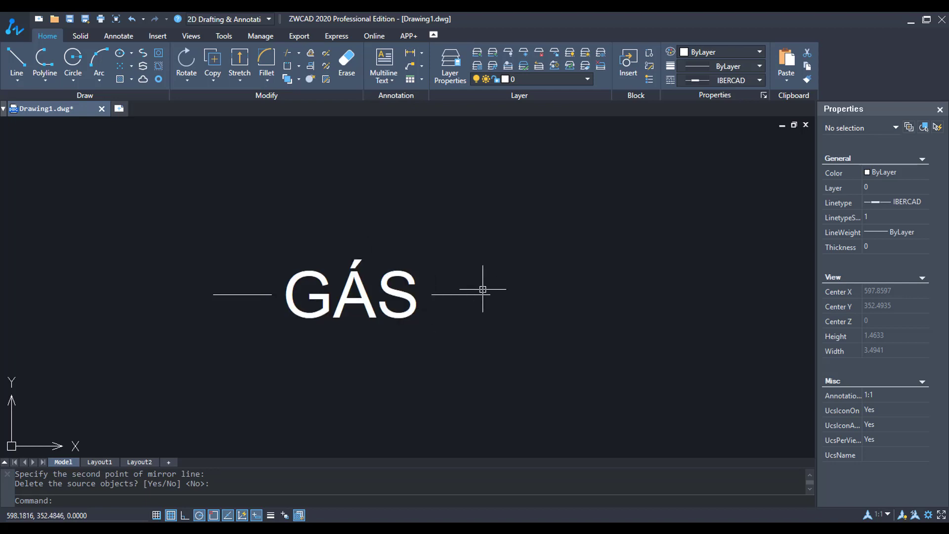
type("MKL")
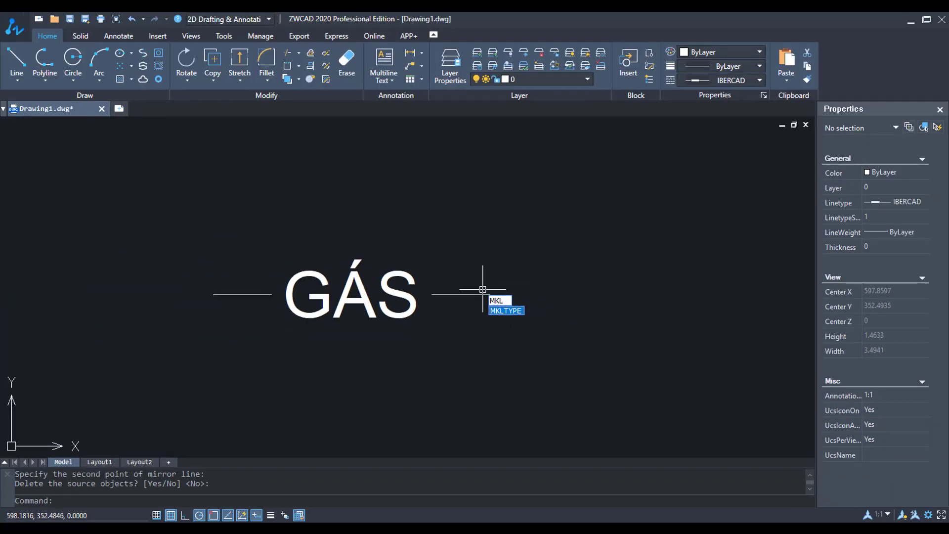
Start MKLTYPE and overwrite the existing TIPOS DE LINHA.lin file
key("Return")
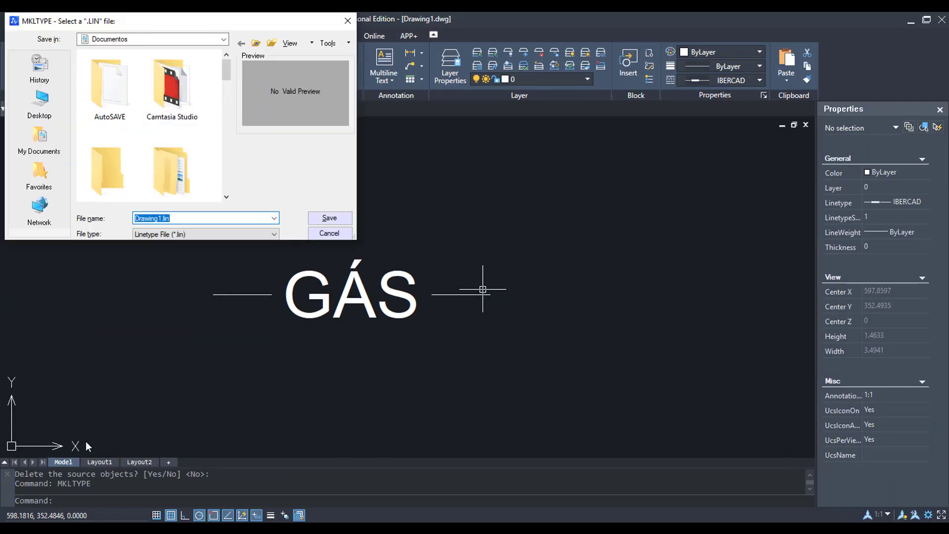
scroll(227, 197, "down", 3)
scroll(227, 196, "down", 3)
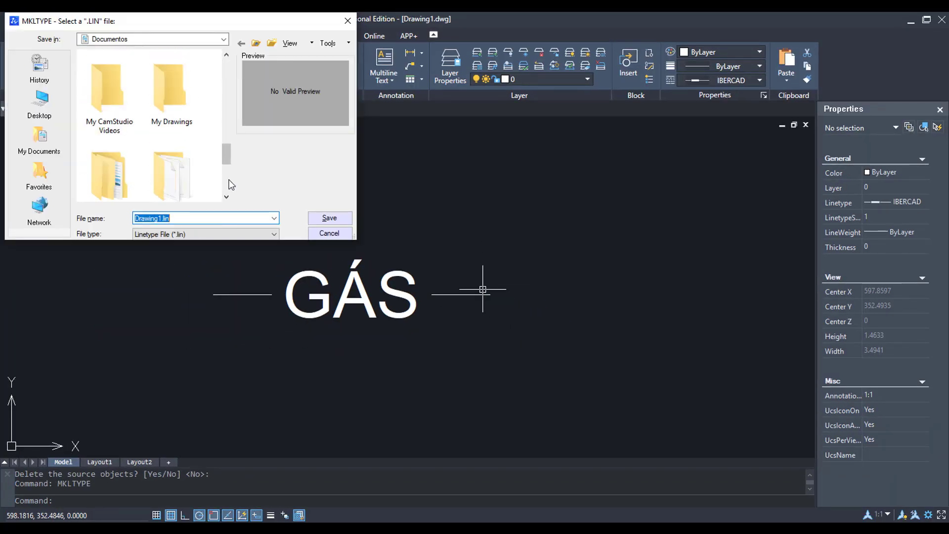
scroll(227, 193, "down", 3)
scroll(227, 188, "down", 3)
left_click(102, 176)
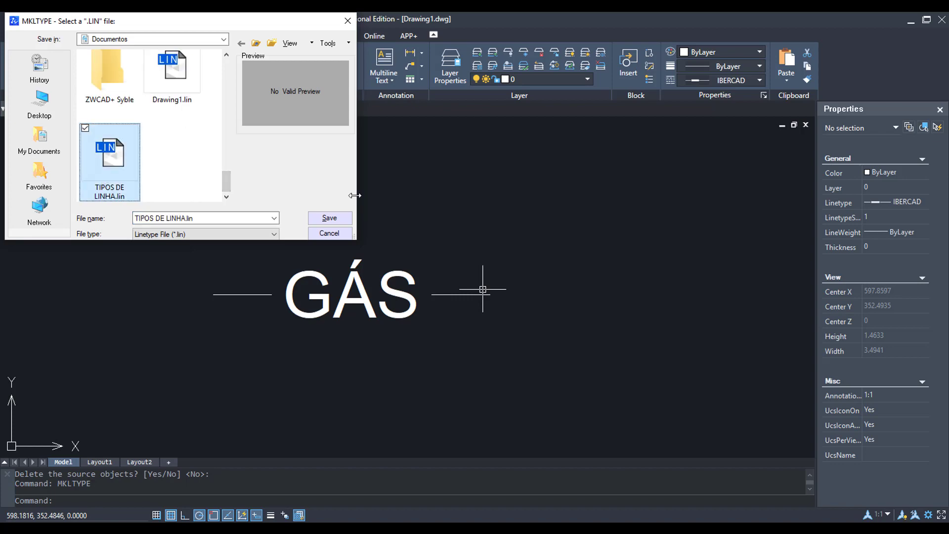
left_click(329, 220)
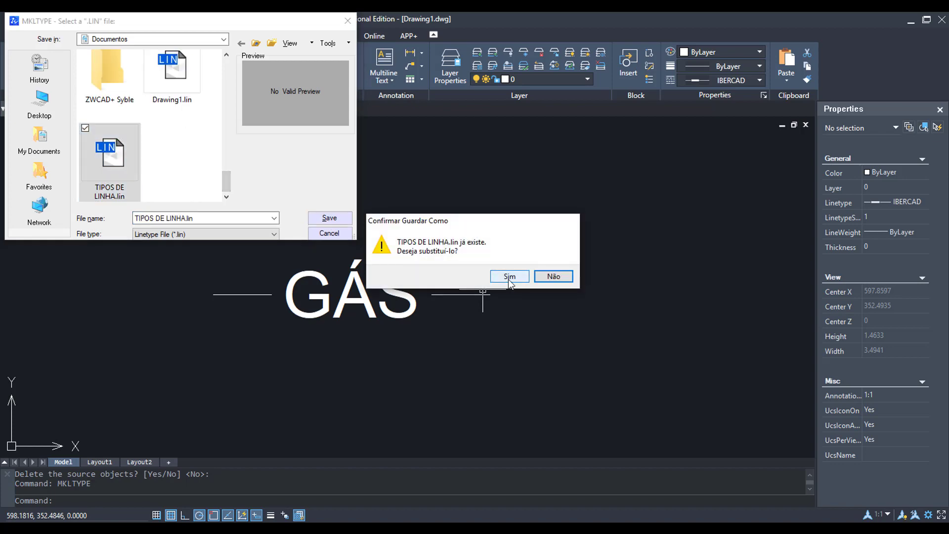
left_click(509, 276)
type("GÁS")
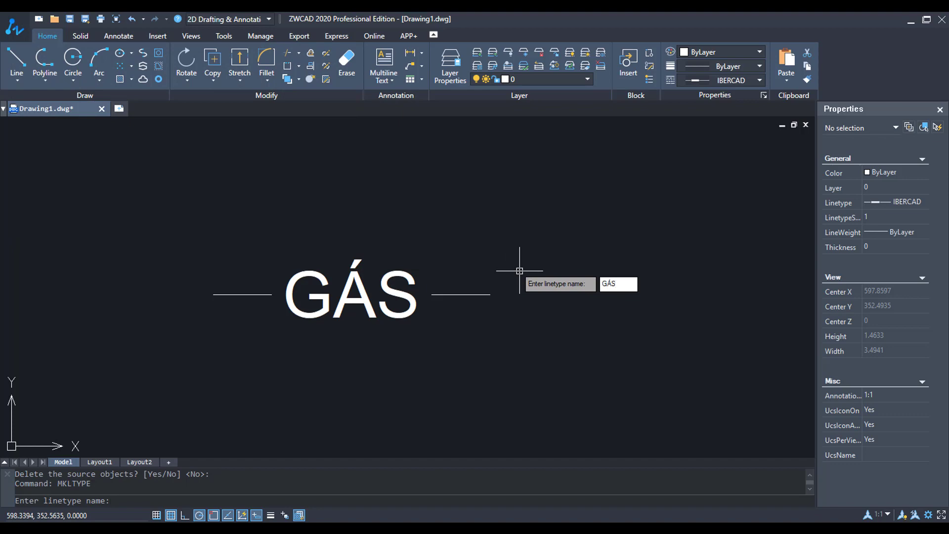
Name the linetype GÁS with no description, span the line ends and window-select the text
key("Return")
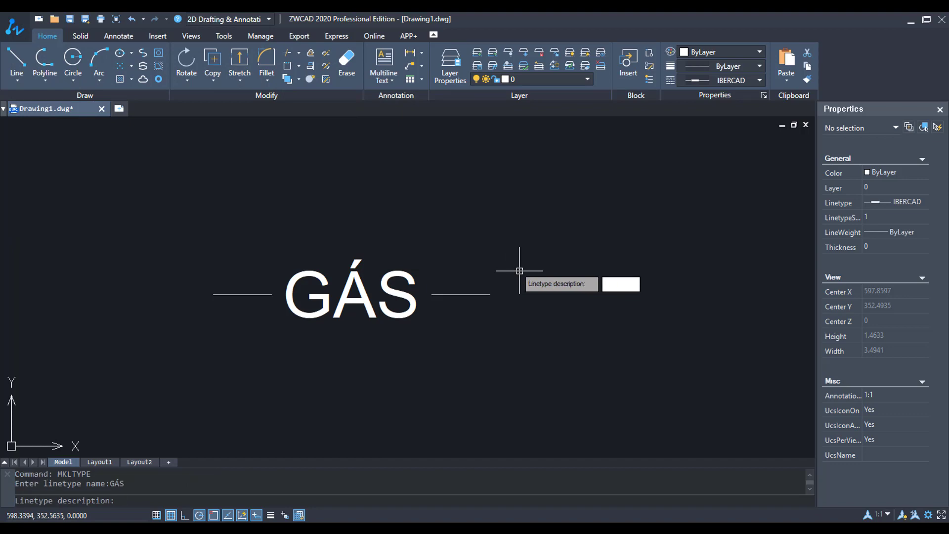
key("Return")
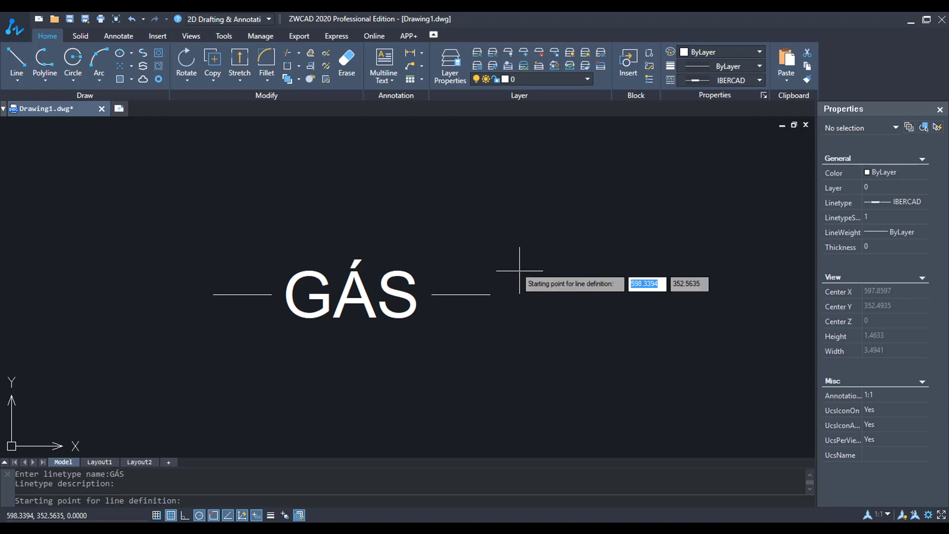
left_click(213, 294)
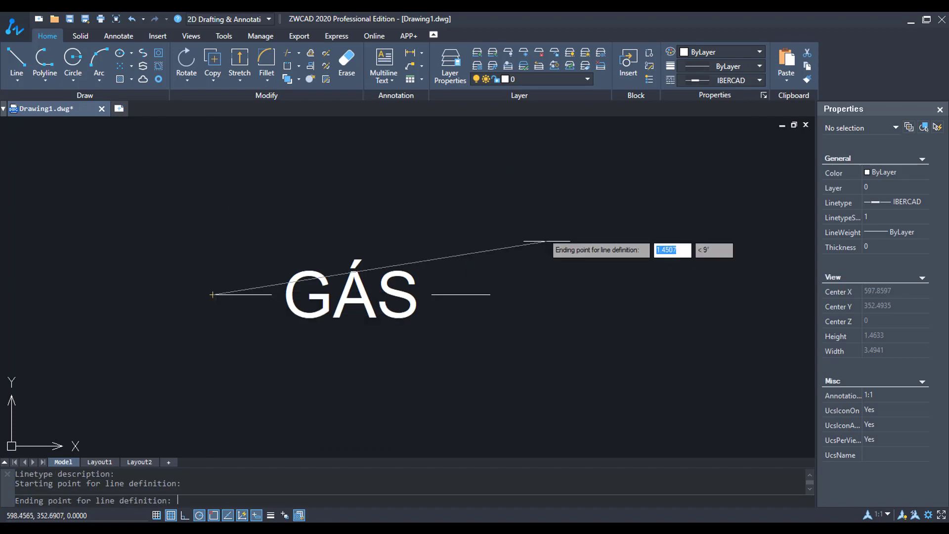
left_click(490, 294)
left_click(463, 198)
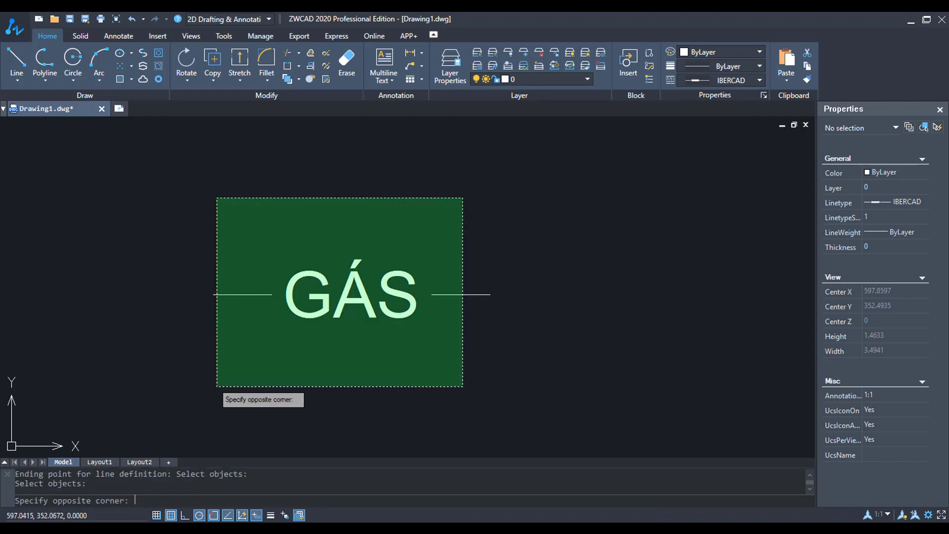
left_click(217, 386)
Finish creating the GÁS linetype and make GÁS the current linetype
key("Return")
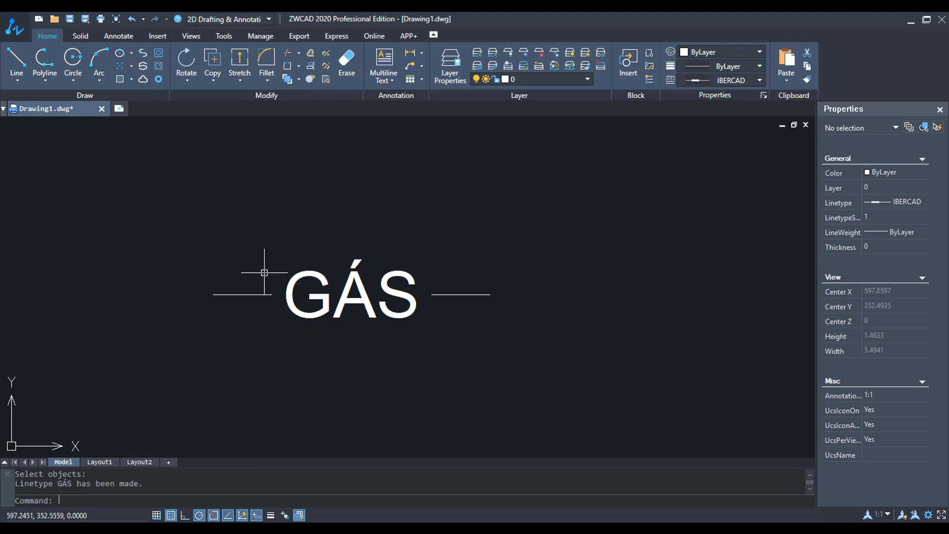
scroll(417, 303, "up", 3)
scroll(317, 324, "down", 3)
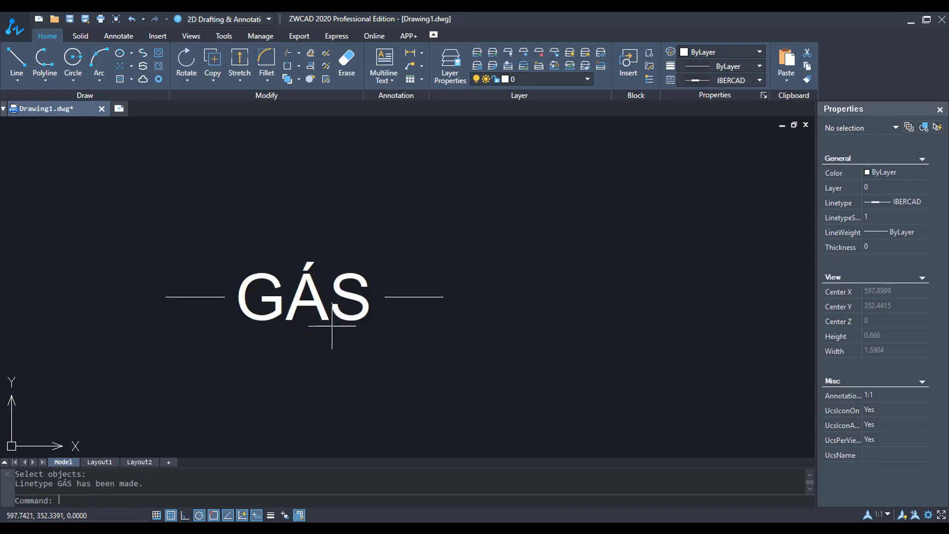
mouse_move(321, 329)
middle_mouse_down()
mouse_move(506, 338)
mouse_move(321, 313)
middle_mouse_up()
scroll(322, 313, "down", 4)
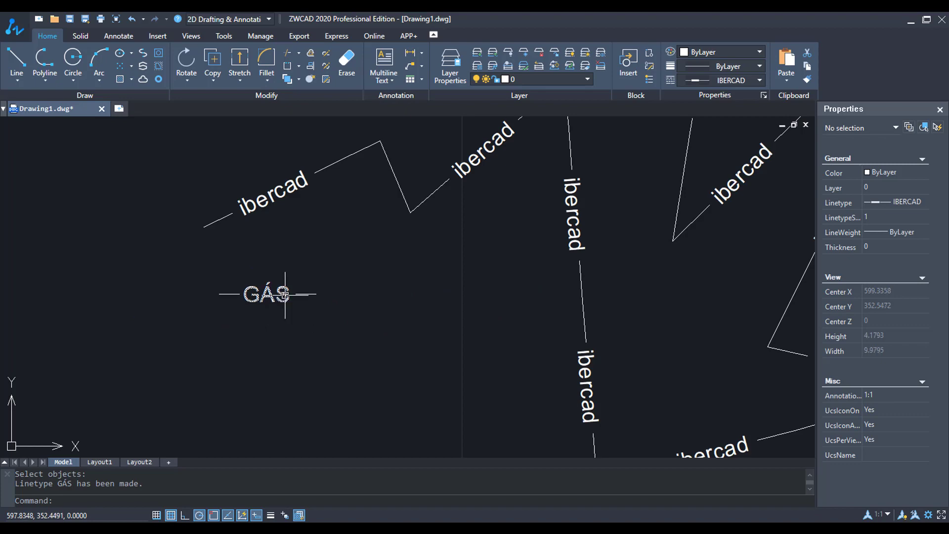
middle_click_drag(374, 295, 386, 222)
left_click(721, 80)
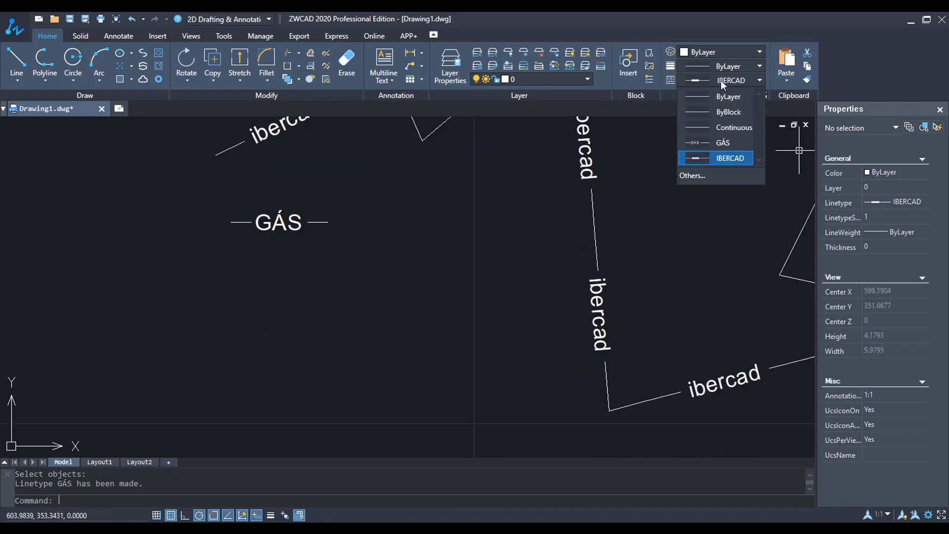
left_click(724, 143)
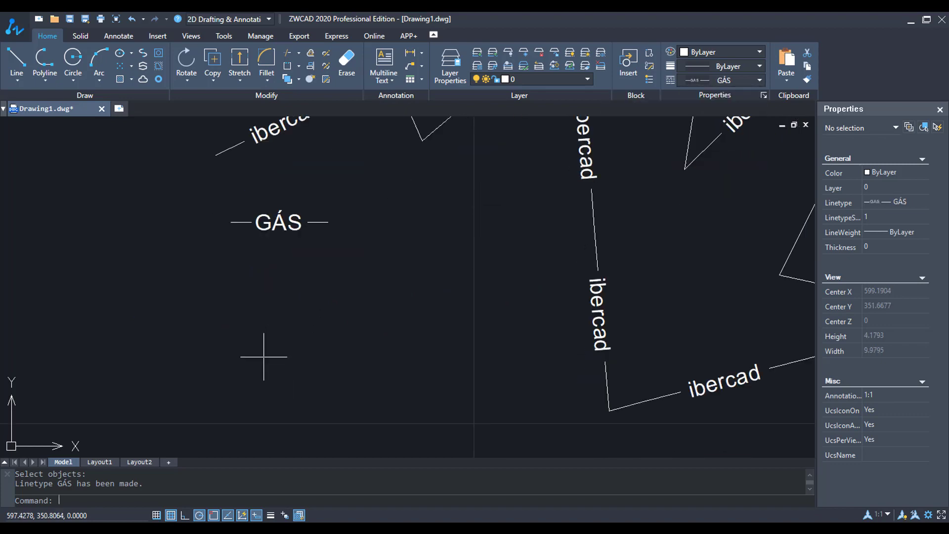
Draw a long GÁS zigzag line through eight points
type("lç")
key("Return")
type("l")
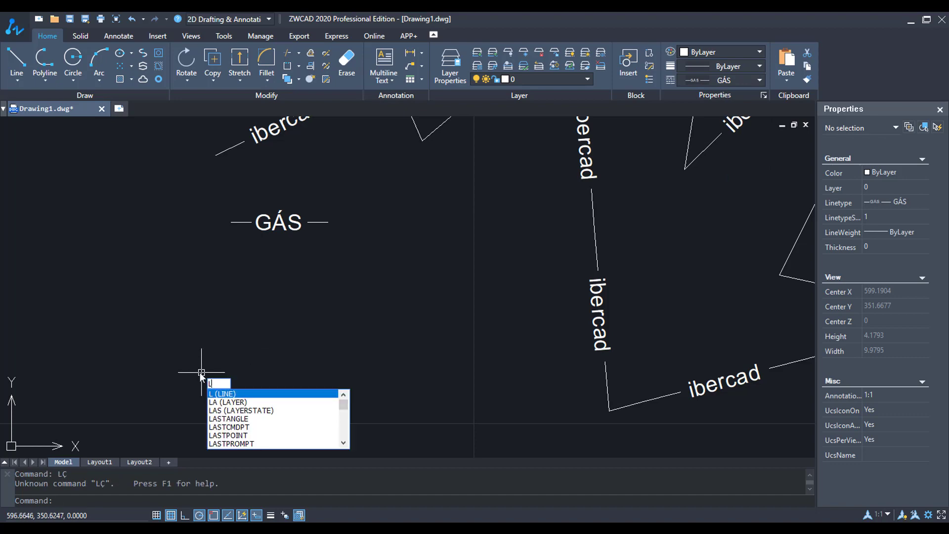
key("Return")
left_click(157, 399)
left_click(238, 263)
left_click(279, 390)
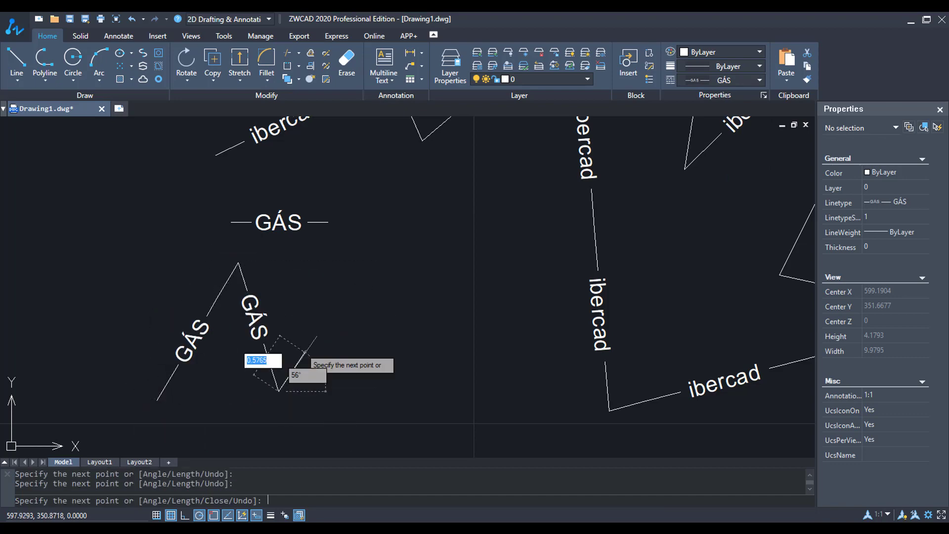
scroll(305, 352, "down", 5)
left_click(316, 334)
left_click(383, 361)
left_click(519, 361)
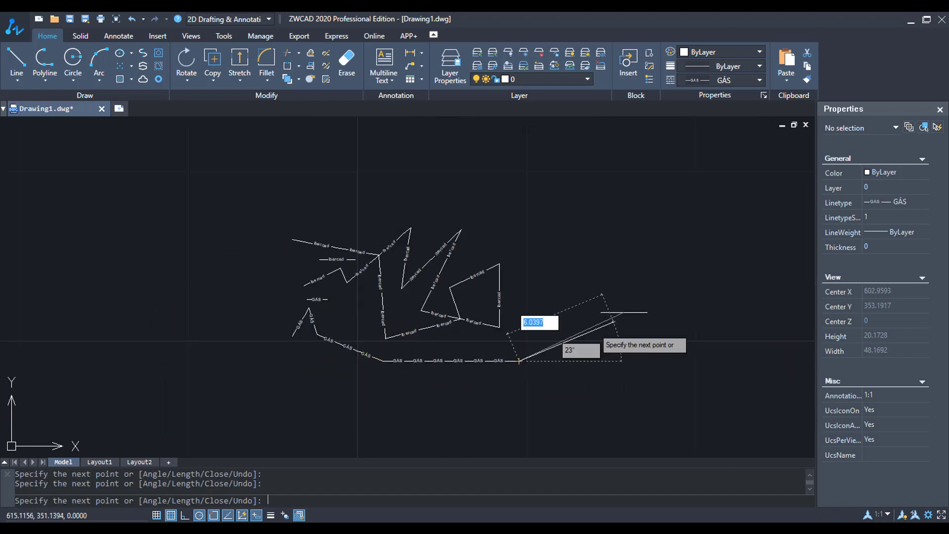
left_click(593, 185)
left_click(412, 153)
left_click(585, 326)
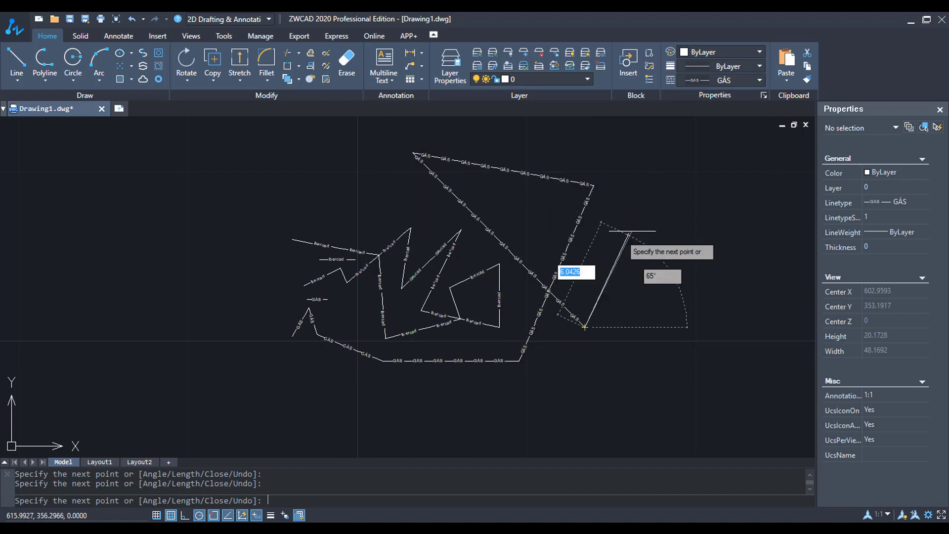
key("Return")
Zoom and pan to inspect the GÁS and IBERCAD zigzag lines
scroll(390, 416, "up", 2)
scroll(294, 373, "up", 2)
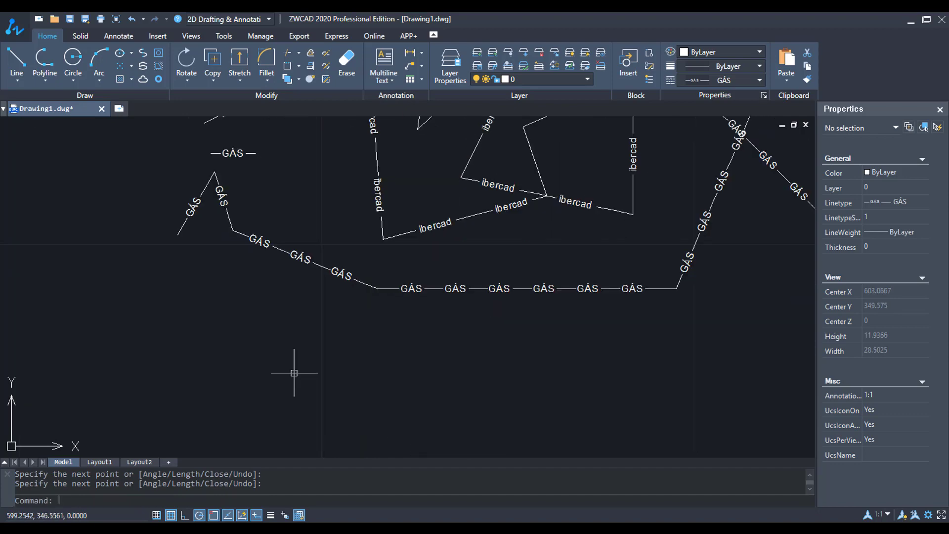
scroll(207, 312, "up", 2)
scroll(207, 312, "down", 3)
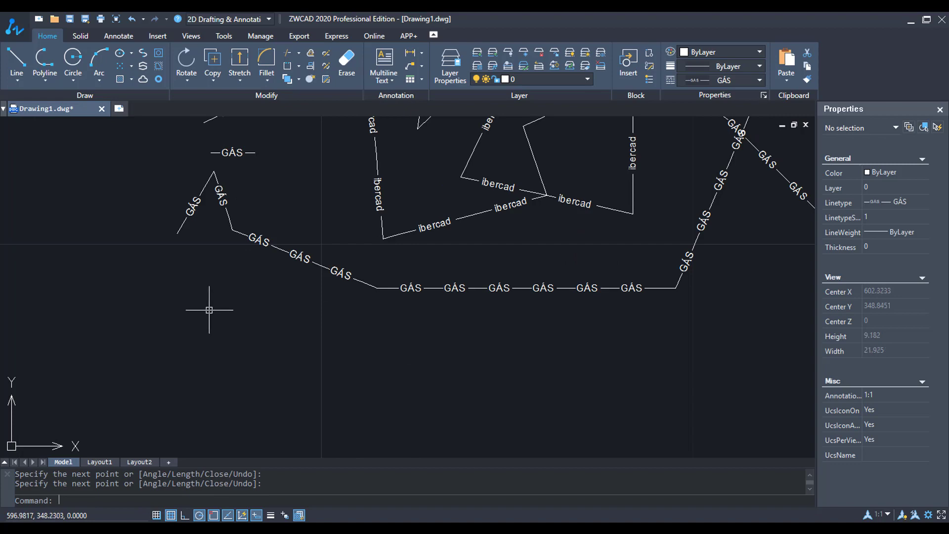
scroll(212, 311, "up", 3)
scroll(175, 258, "down", 3)
scroll(438, 288, "up", 2)
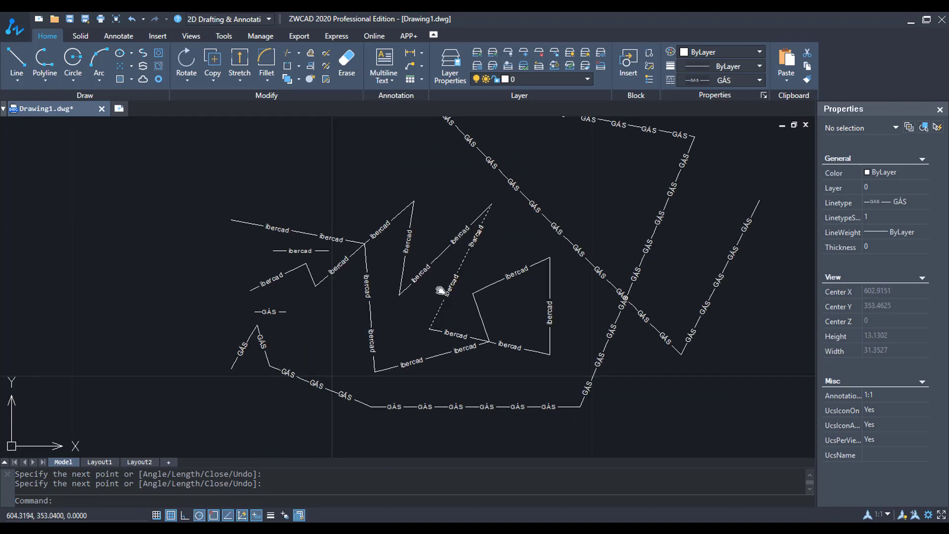
scroll(402, 202, "down", 2)
middle_click_drag(339, 256, 297, 323)
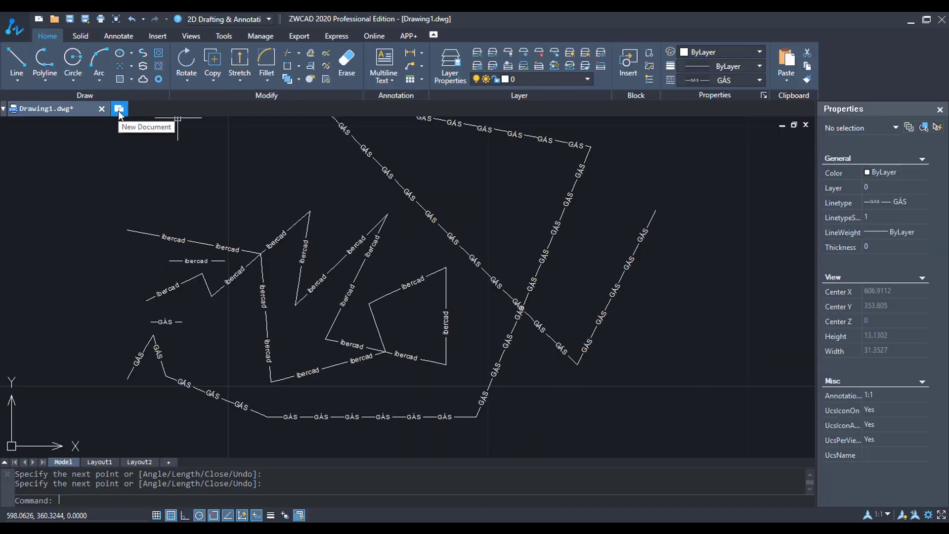
Create a new blank drawing and open the Linetype Manager via the Linetype list's Others... entry
left_click(119, 110)
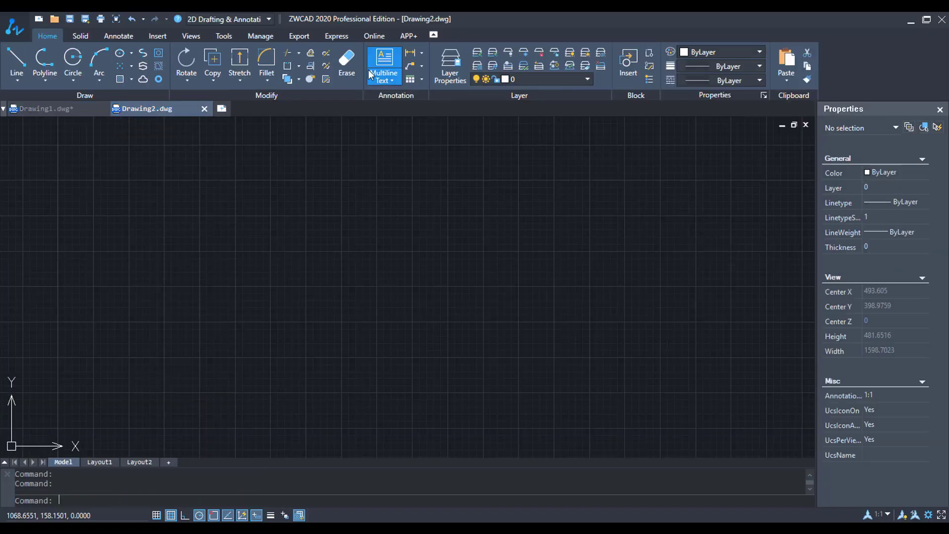
left_click(688, 82)
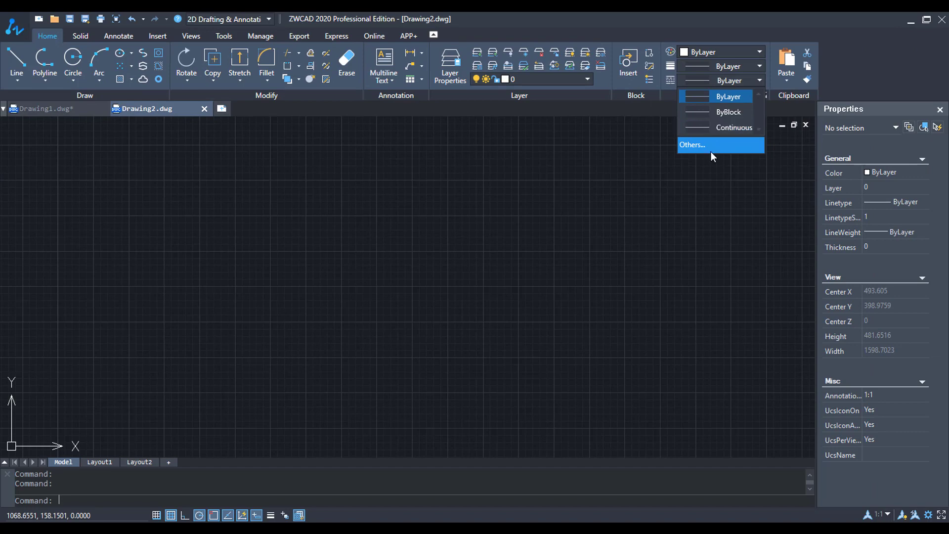
left_click(710, 151)
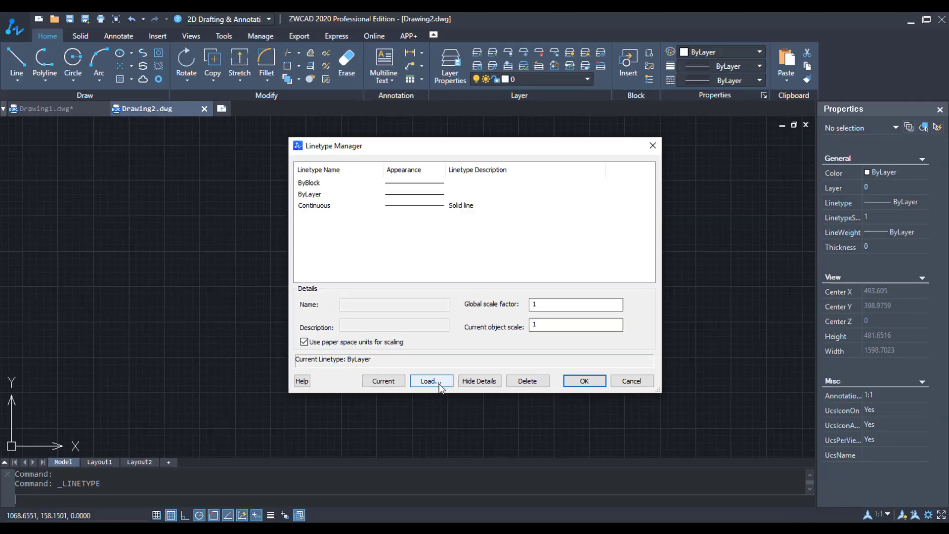
Open the TIPOS DE LINHA.lin linetype file from the Documents folder
left_click(439, 384)
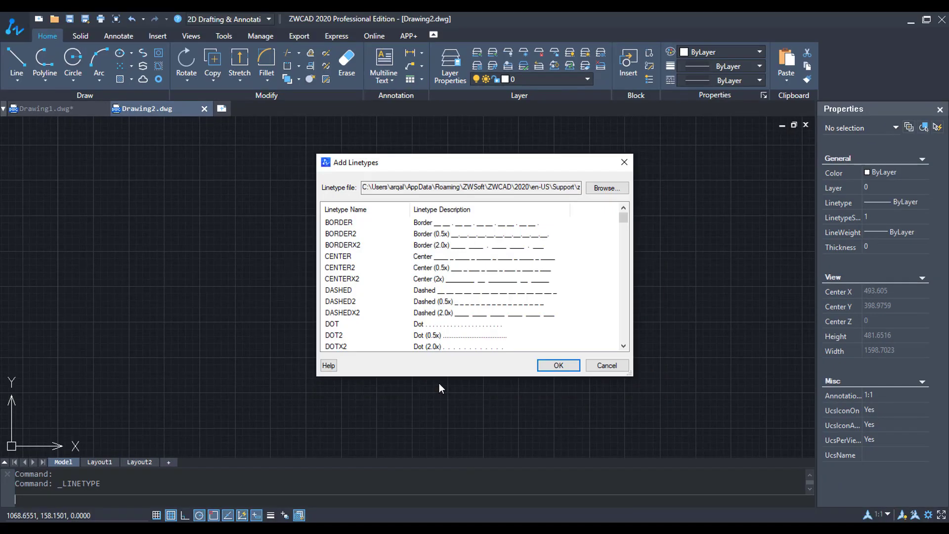
scroll(501, 282, "down", 8)
scroll(494, 276, "down", 6)
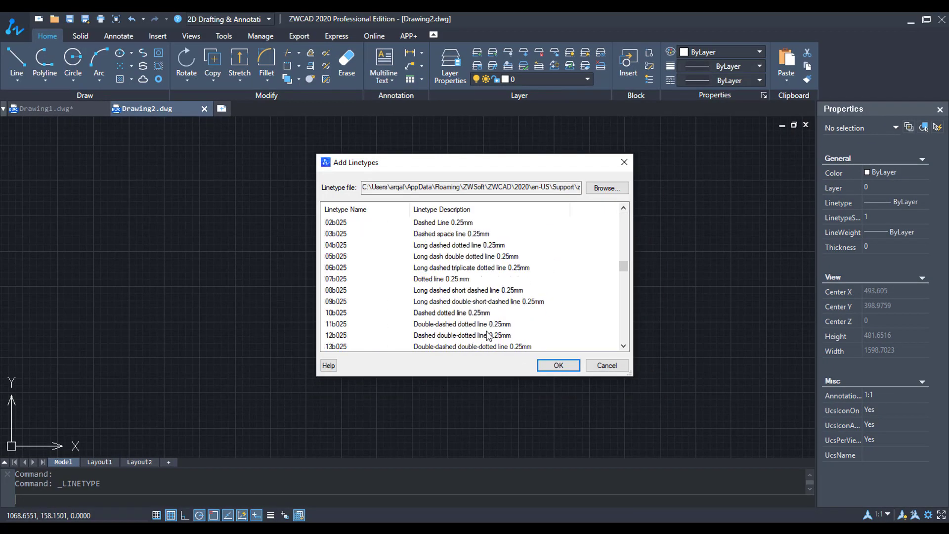
scroll(494, 277, "down", 2)
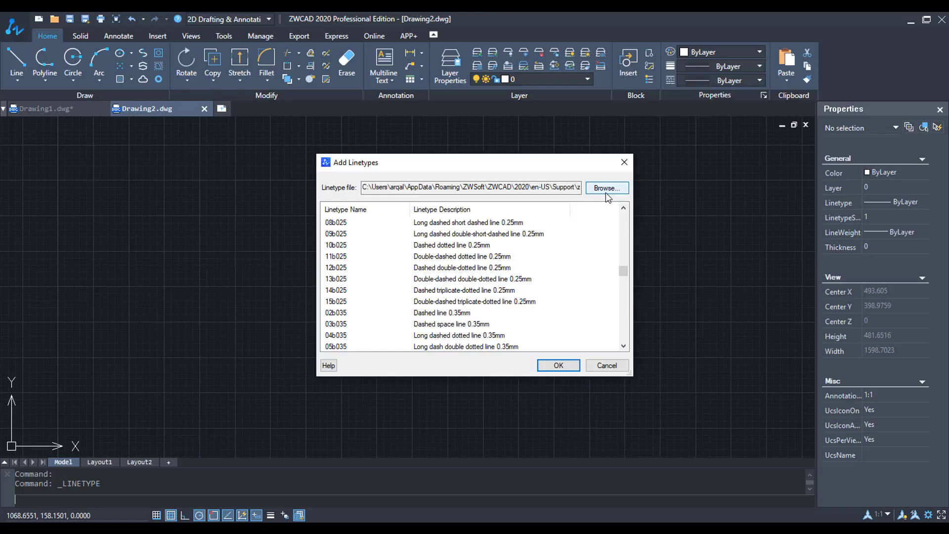
left_click(606, 193)
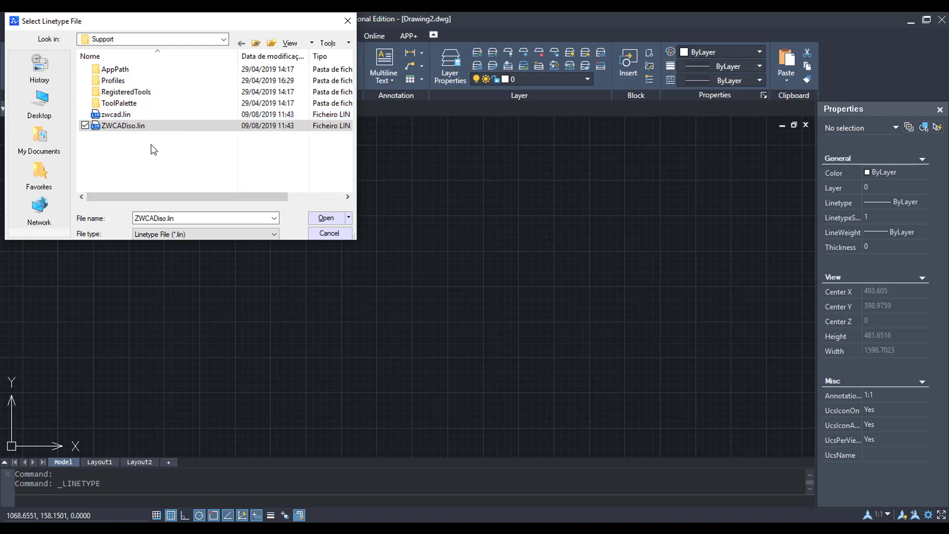
left_click(41, 141)
scroll(177, 147, "down", 5)
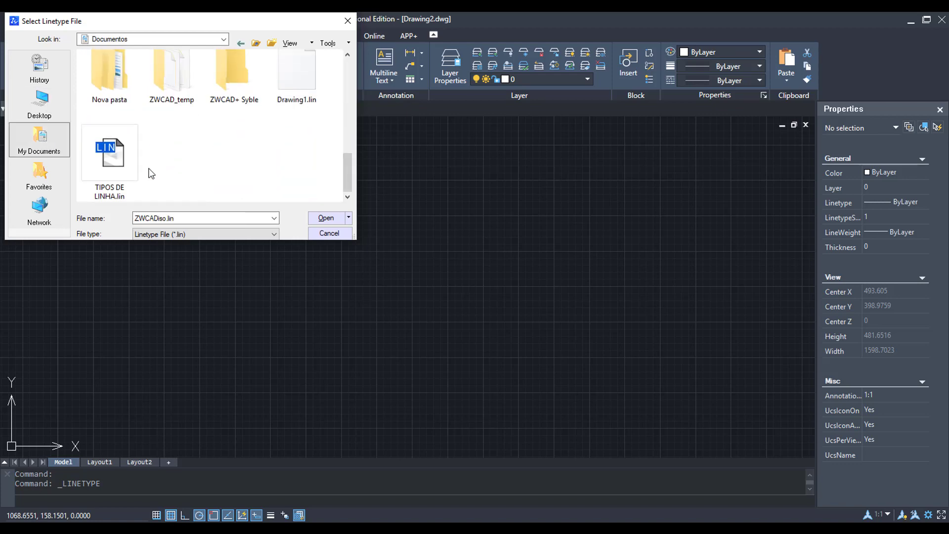
left_click(97, 193)
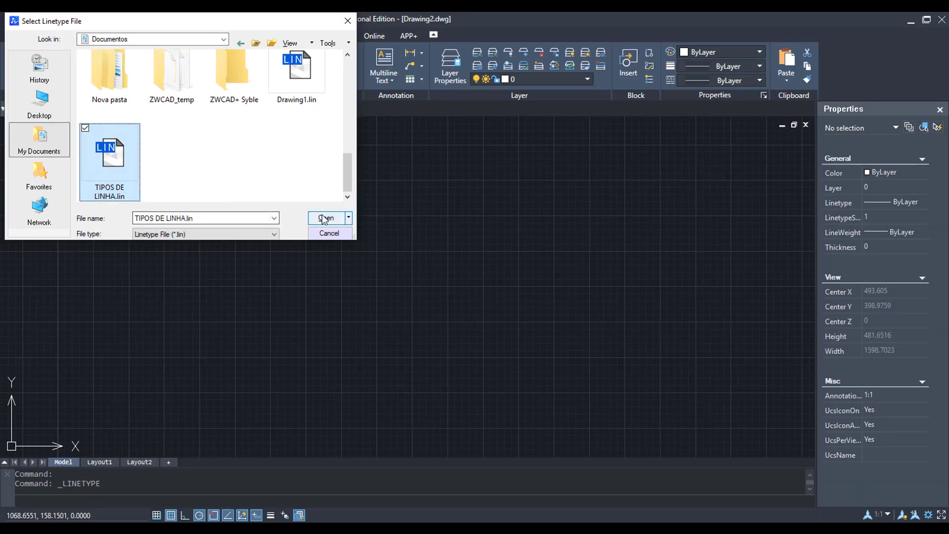
left_click(324, 219)
Load the IBERCAD and GÁS linetypes from that file into Drawing2
left_click(351, 220)
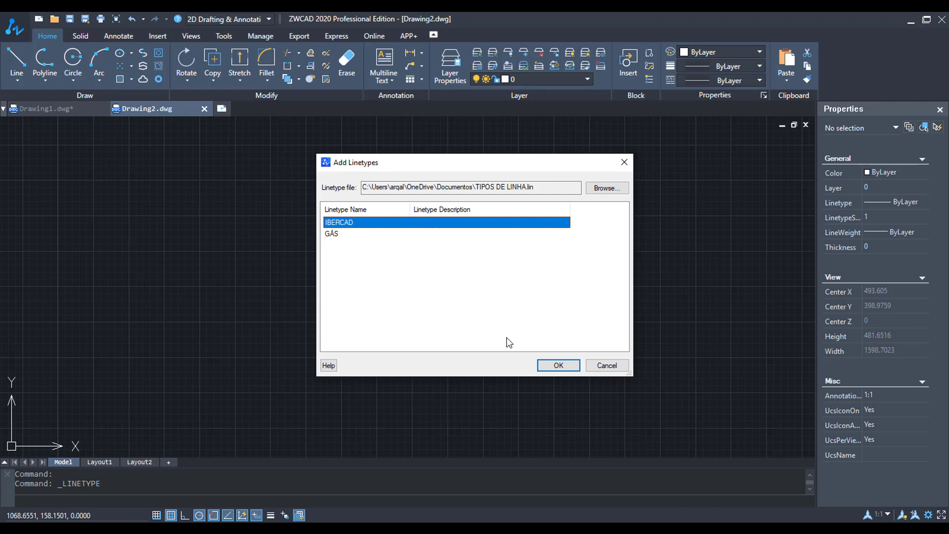
left_click(556, 365)
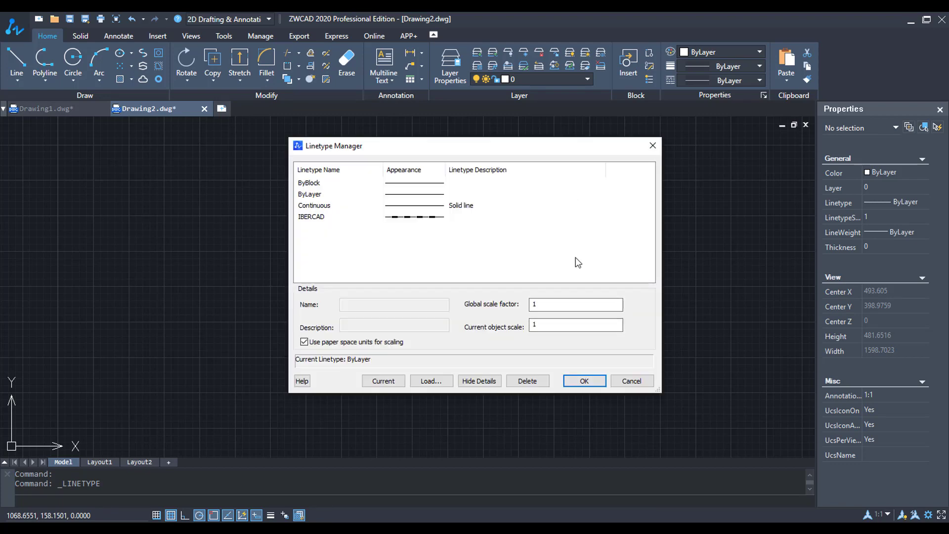
left_click(430, 382)
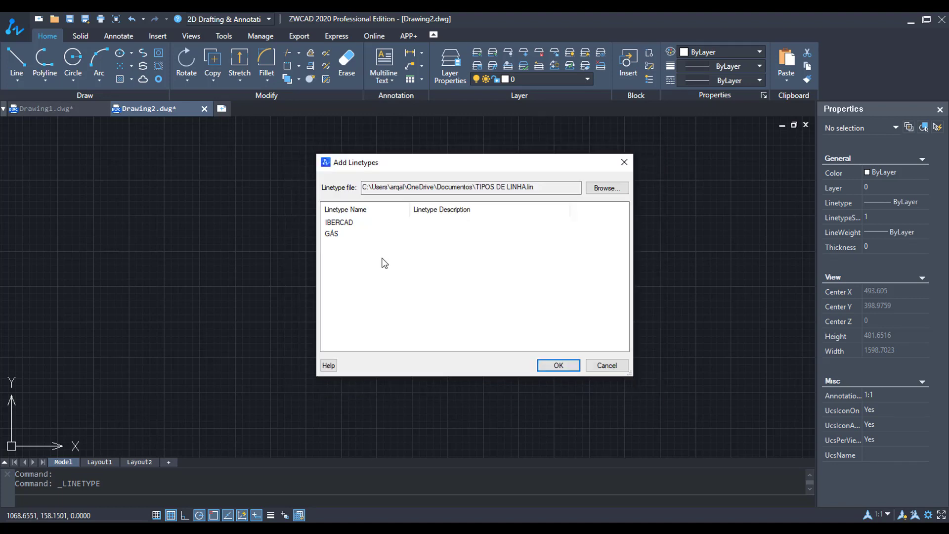
left_click(350, 236)
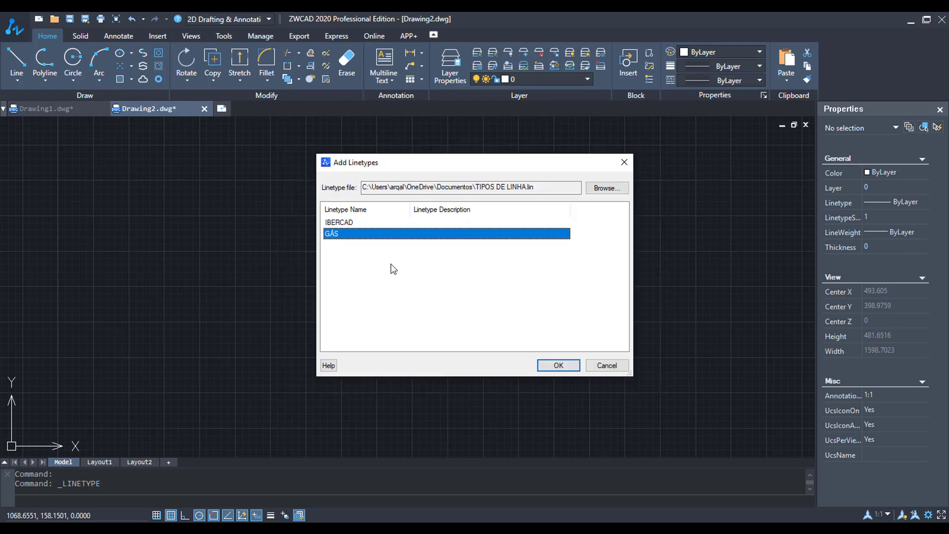
left_click(556, 367)
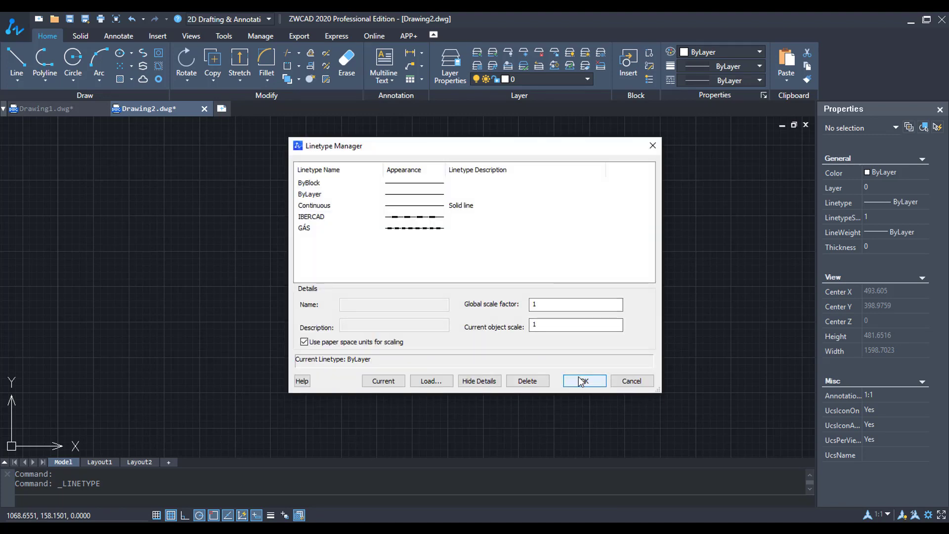
left_click(576, 379)
Set GÁS as the current linetype and draw a multi-segment zigzag line with it
left_click(726, 81)
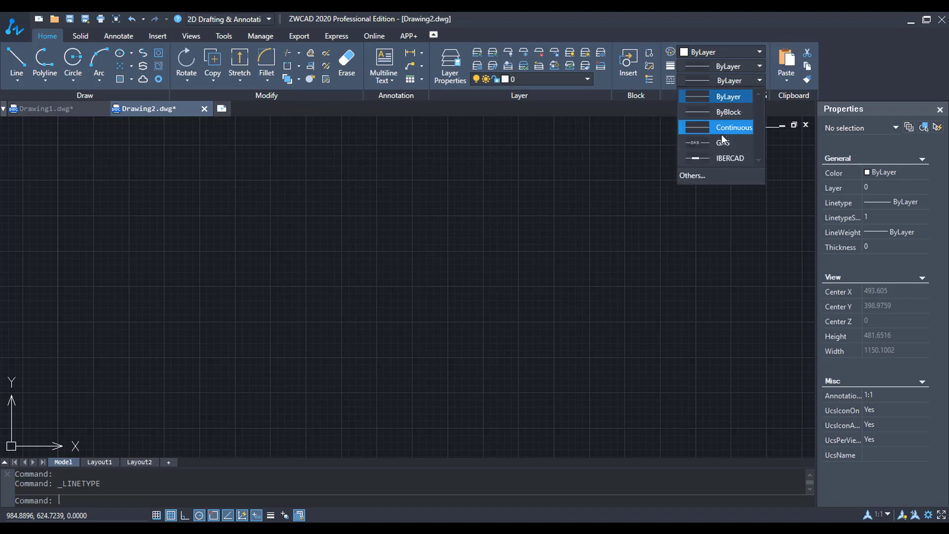
left_click(720, 148)
left_click(16, 69)
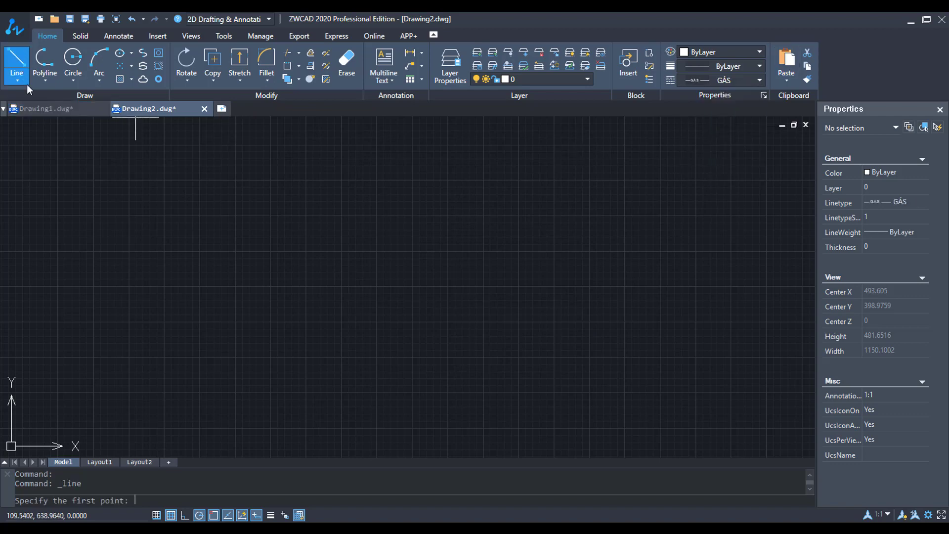
left_click(190, 294)
left_click(403, 184)
left_click(403, 328)
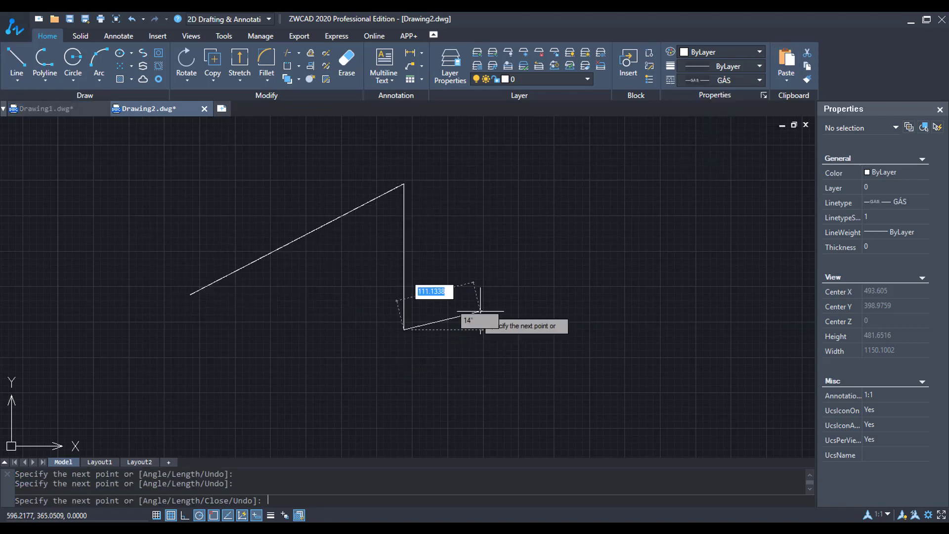
scroll(267, 241, "up", 3)
scroll(292, 293, "up", 4)
scroll(292, 293, "up", 2)
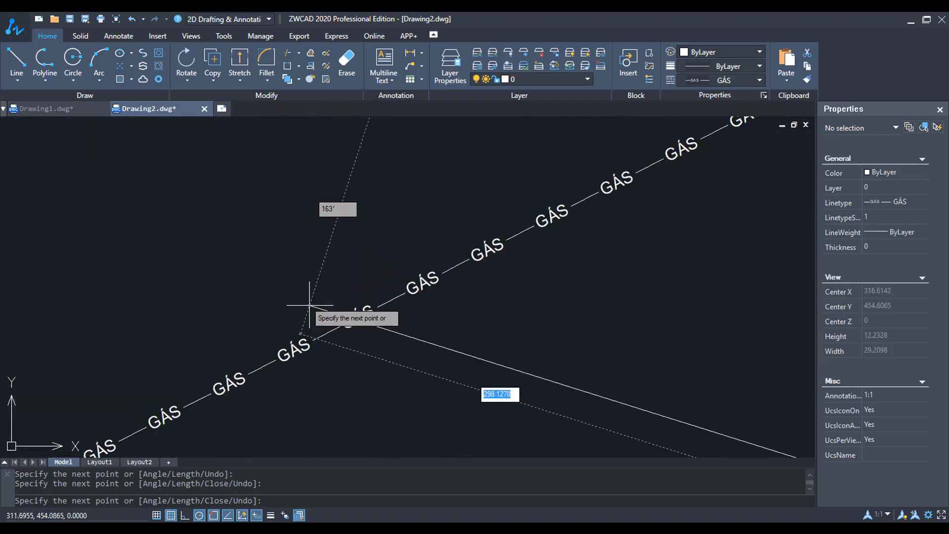
scroll(346, 326, "up", 2)
left_click(328, 273)
scroll(331, 272, "up", 3)
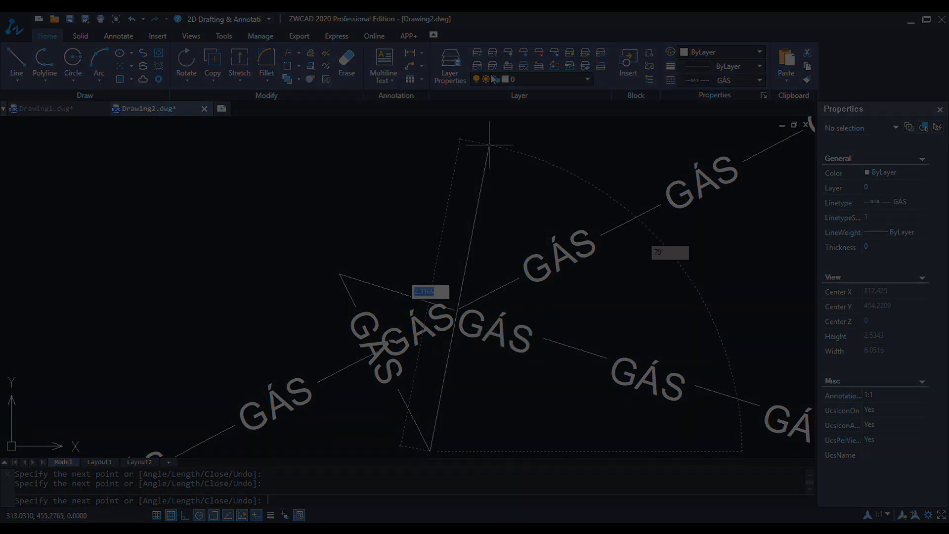